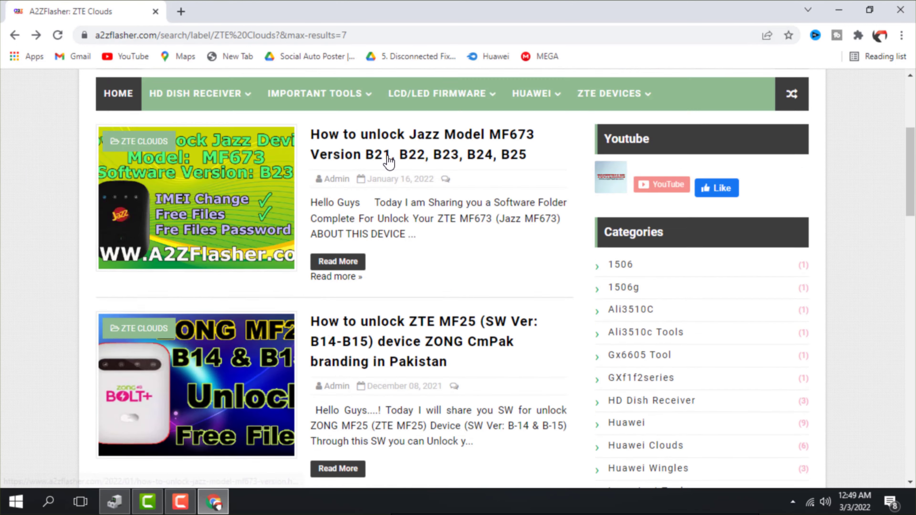
Browse the ZTE Clouds posts and open the article on recovering Jazz Mf683 and ZONG MF25 dead devices from the 900E port
{"action": "scroll", "coordinate": [637, 350], "scroll_direction": "up", "scroll_amount": 5}
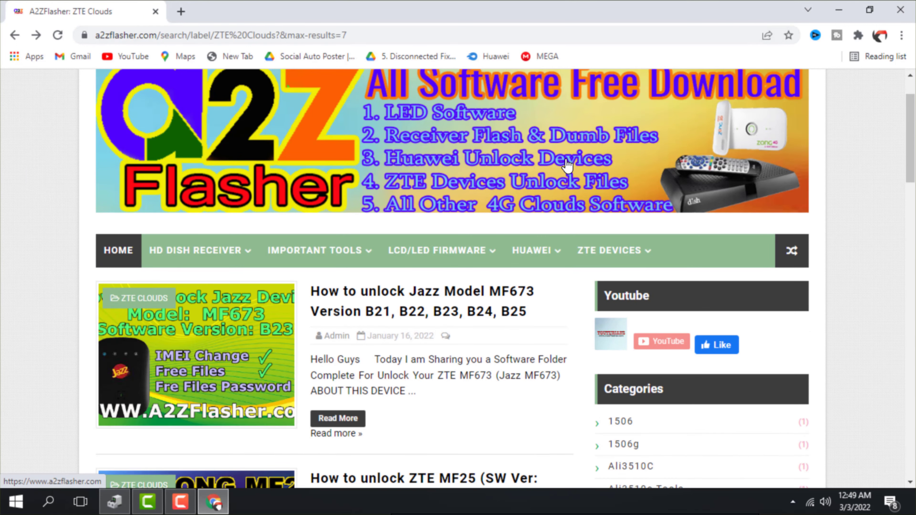
{"action": "left_click", "coordinate": [620, 345]}
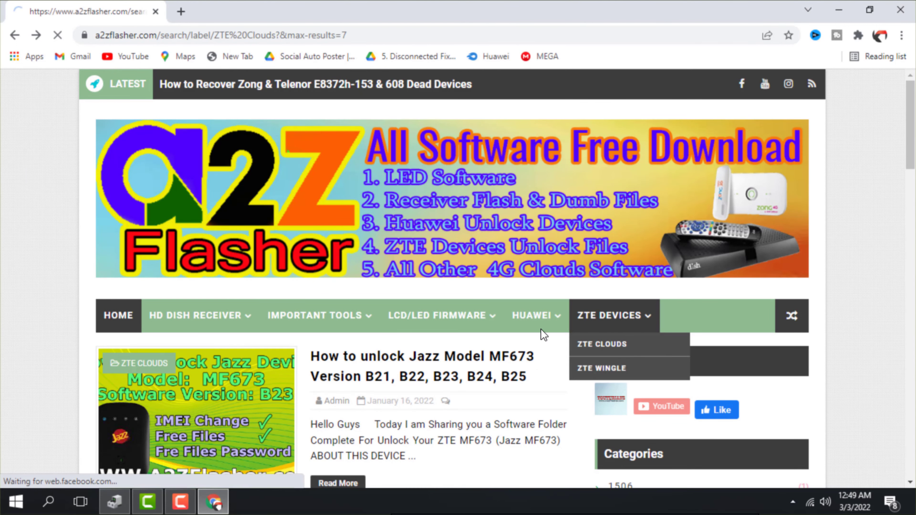
{"action": "scroll", "coordinate": [242, 260], "scroll_direction": "down", "scroll_amount": 15}
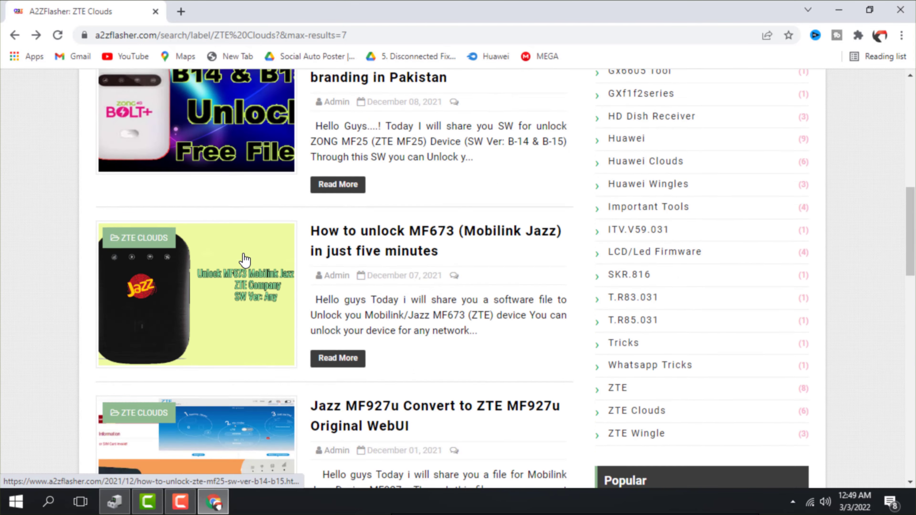
{"action": "scroll", "coordinate": [245, 259], "scroll_direction": "down", "scroll_amount": 5}
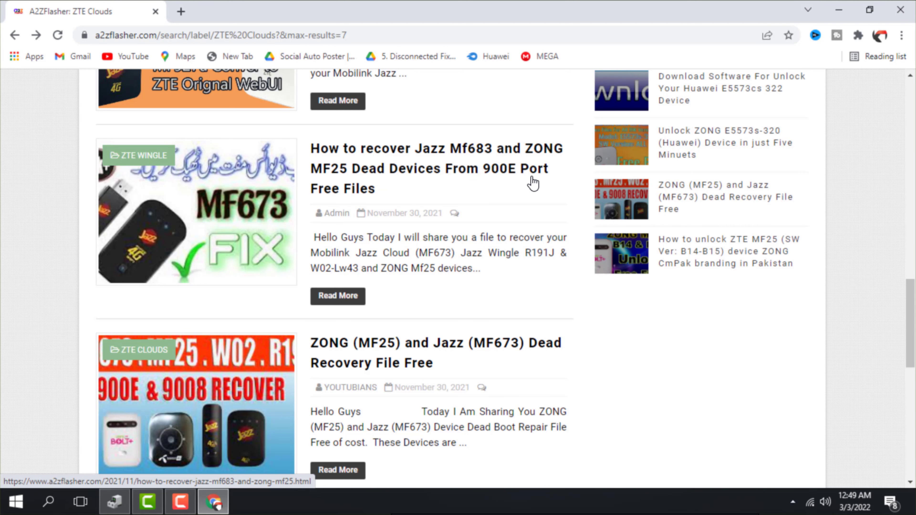
{"action": "left_click", "coordinate": [364, 154]}
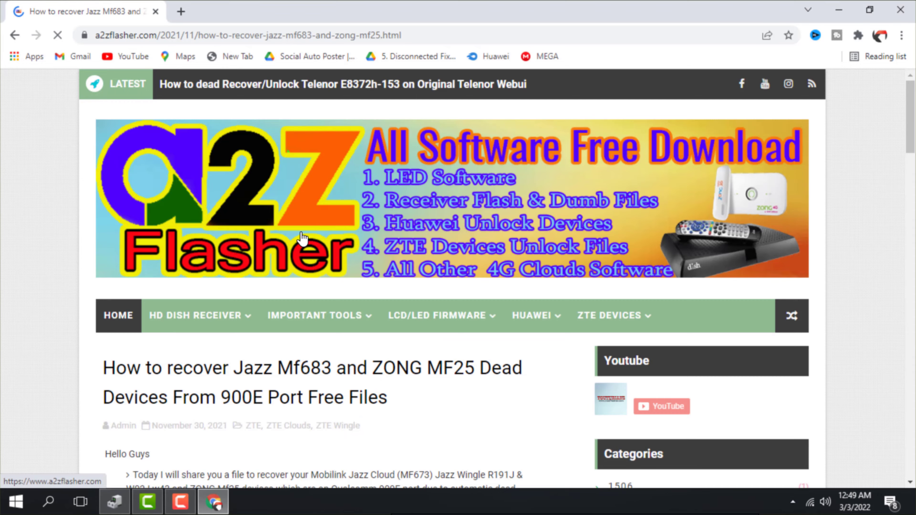
Read the article's device details and its How to Recover instructions down to the download section
{"action": "scroll", "coordinate": [293, 257], "scroll_direction": "down", "scroll_amount": 5}
{"action": "scroll", "coordinate": [293, 256], "scroll_direction": "down", "scroll_amount": 10}
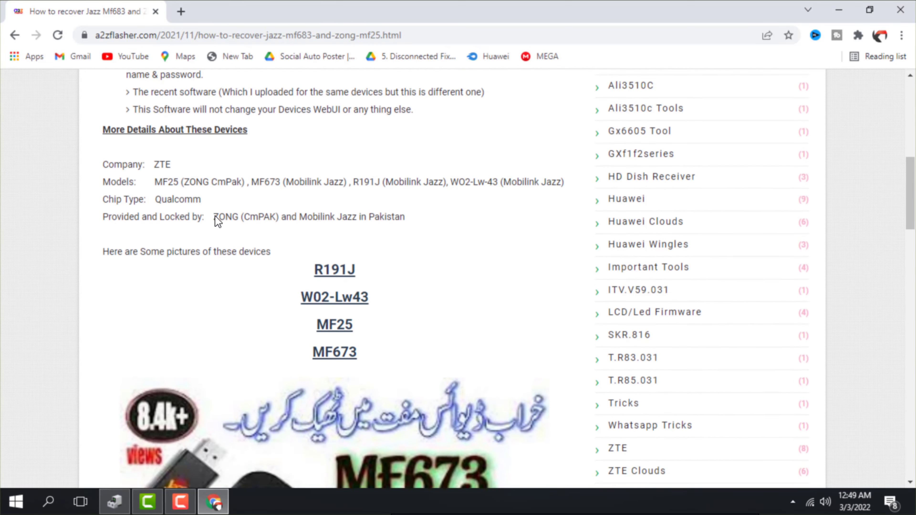
{"action": "scroll", "coordinate": [219, 219], "scroll_direction": "down", "scroll_amount": 10}
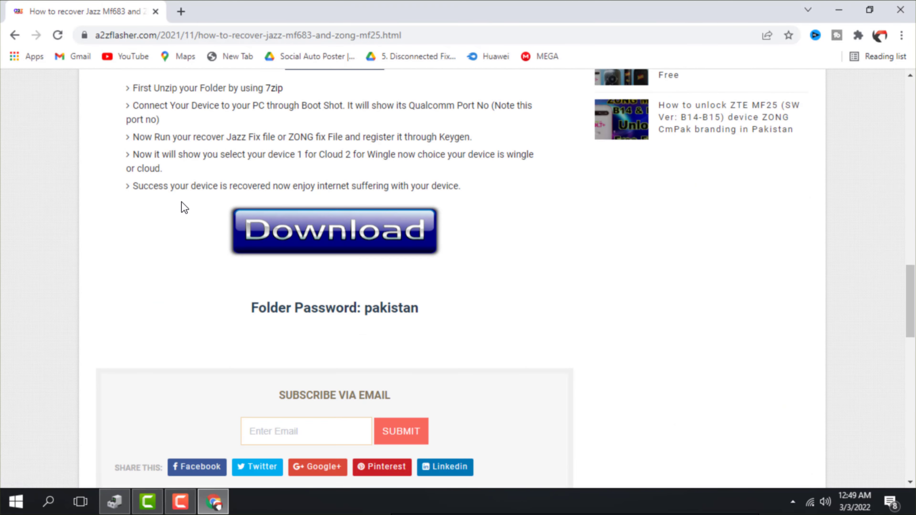
{"action": "left_click_drag", "start_coordinate": [132, 155], "coordinate": [436, 257]}
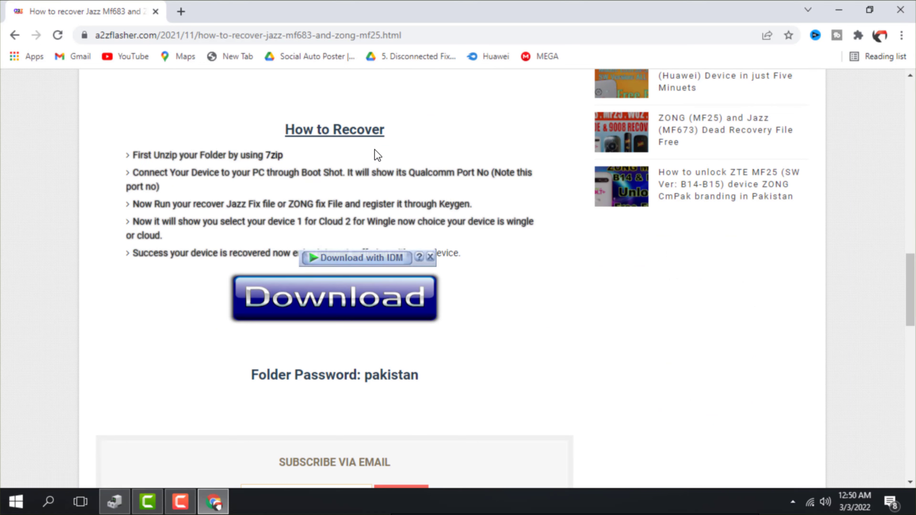
{"action": "left_click", "coordinate": [479, 275]}
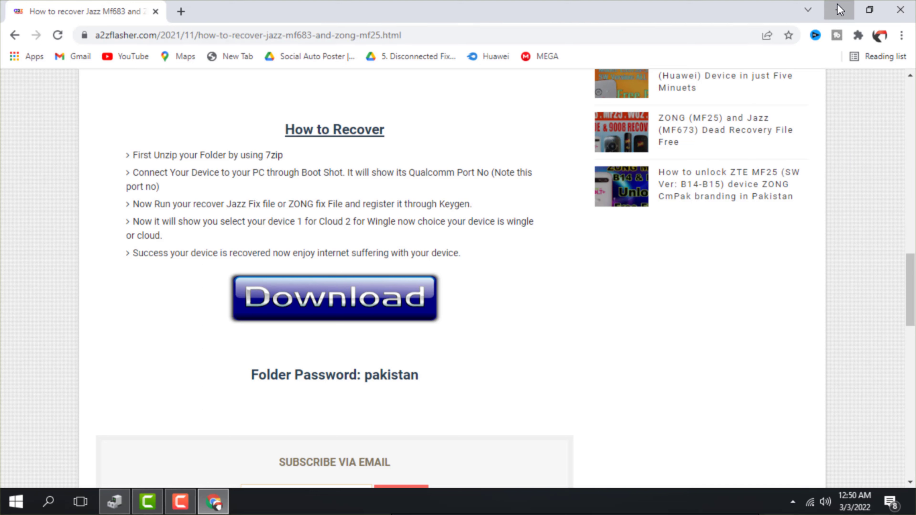
Minimize the browser and select the Qualcomm HS-USB QDLoader 9008 (COM6) port in Device Manager
{"action": "left_click", "coordinate": [838, 10]}
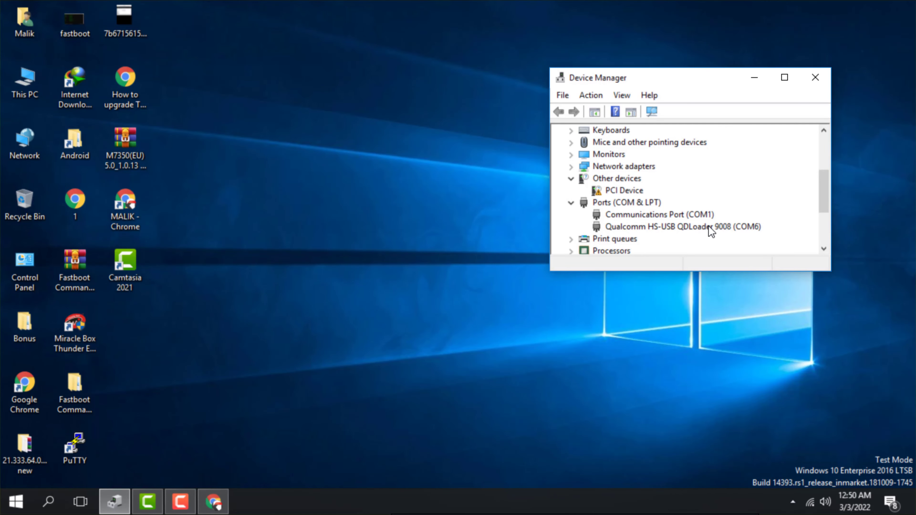
{"action": "left_click", "coordinate": [676, 228]}
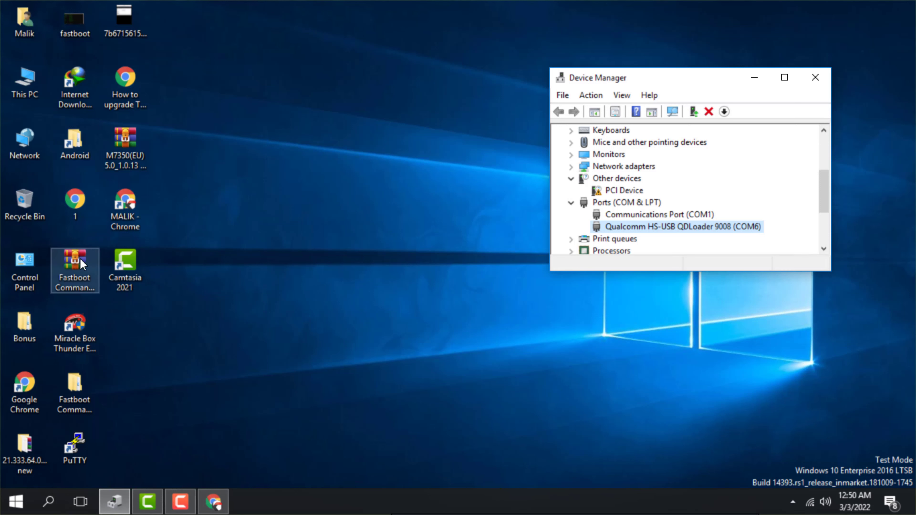
Open the For B21 & B22 9008 folder inside Jazz MF673 Latest File in the desktop's Android folder
{"action": "left_click", "coordinate": [83, 353]}
{"action": "double_click", "coordinate": [75, 142]}
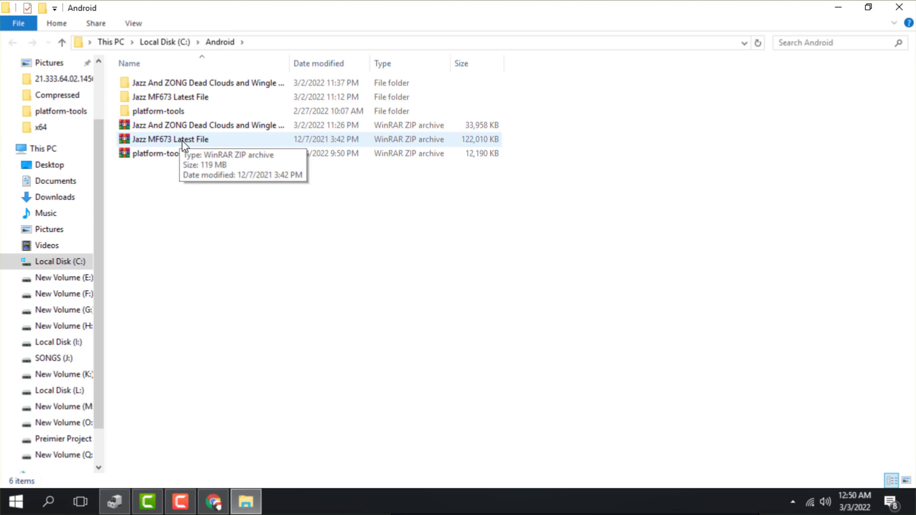
{"action": "left_click", "coordinate": [166, 127]}
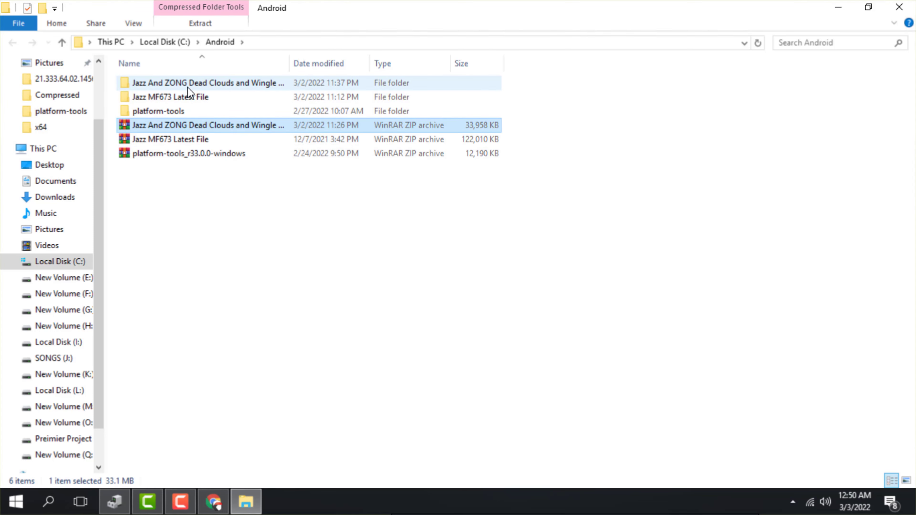
{"action": "left_click", "coordinate": [170, 98]}
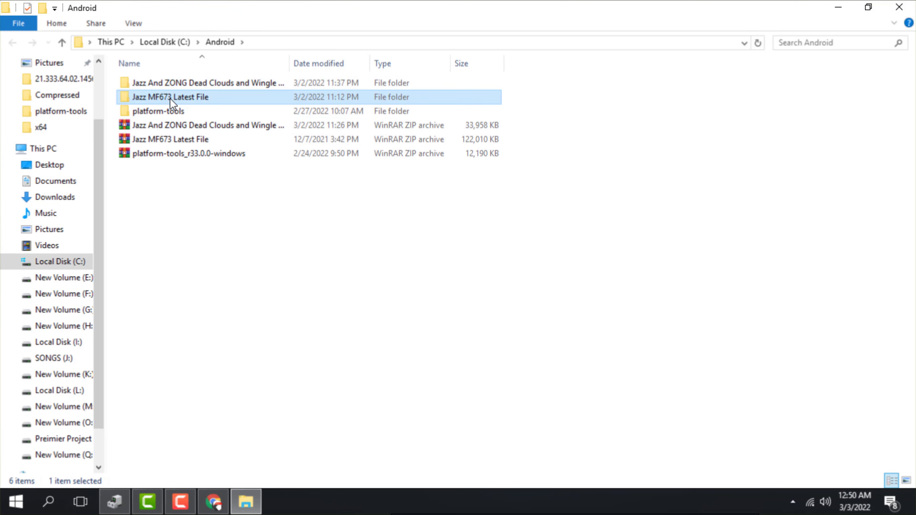
{"action": "double_click", "coordinate": [172, 103]}
{"action": "double_click", "coordinate": [180, 97]}
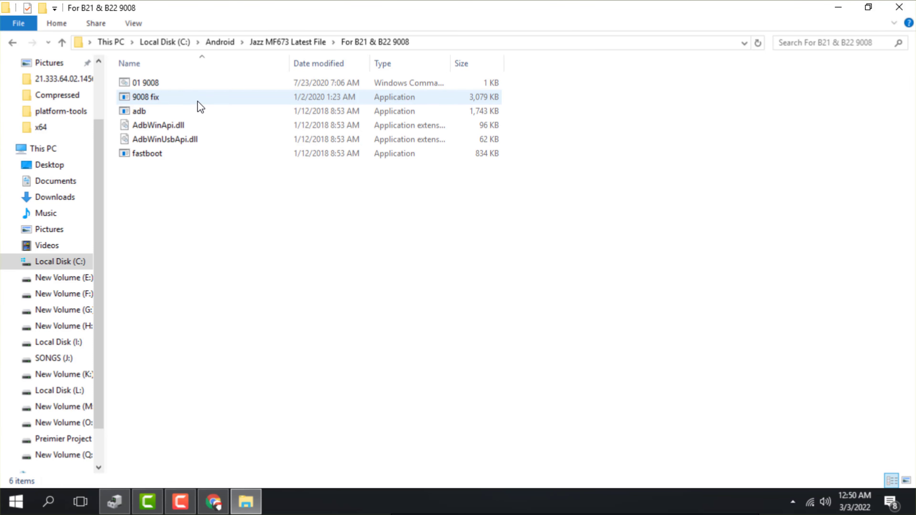
Run 9008 fix and copy its hardware ID into the Name field of the registration dialog
{"action": "double_click", "coordinate": [152, 96]}
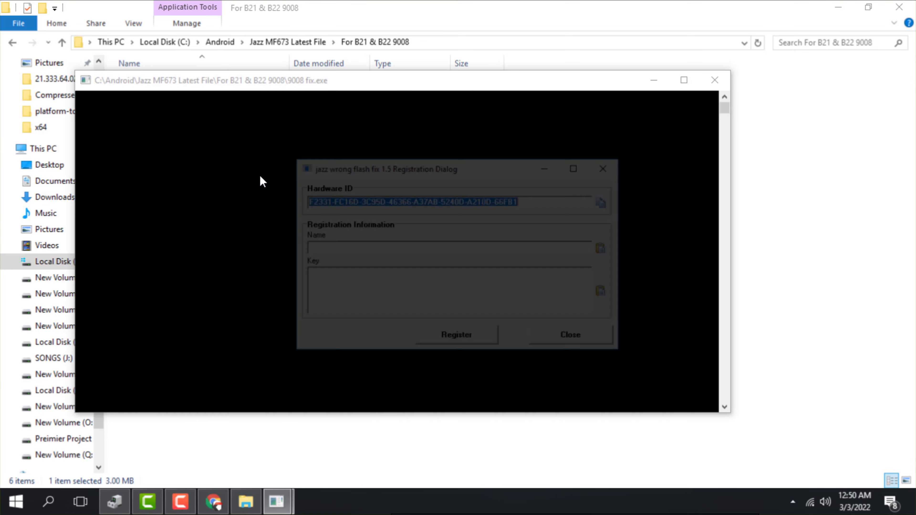
{"action": "left_click", "coordinate": [612, 205]}
{"action": "left_click", "coordinate": [606, 248]}
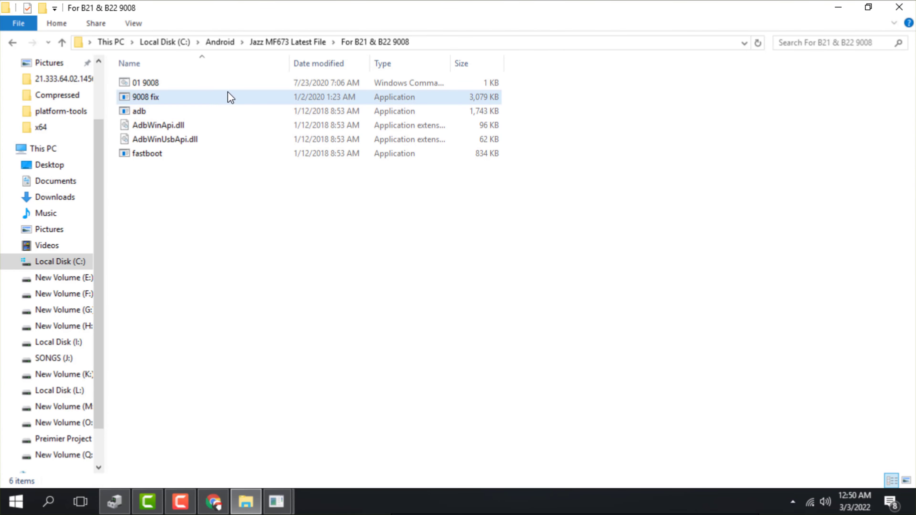
Launch the jazz fix for own keygen application from the jazz fix keygen folder
{"action": "left_click", "coordinate": [310, 42]}
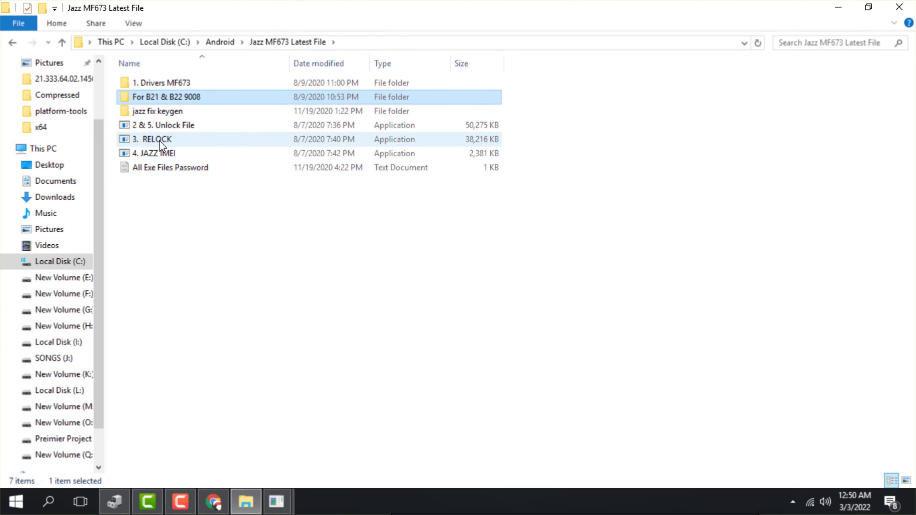
{"action": "left_click", "coordinate": [160, 110]}
{"action": "double_click", "coordinate": [159, 110]}
{"action": "double_click", "coordinate": [171, 87]}
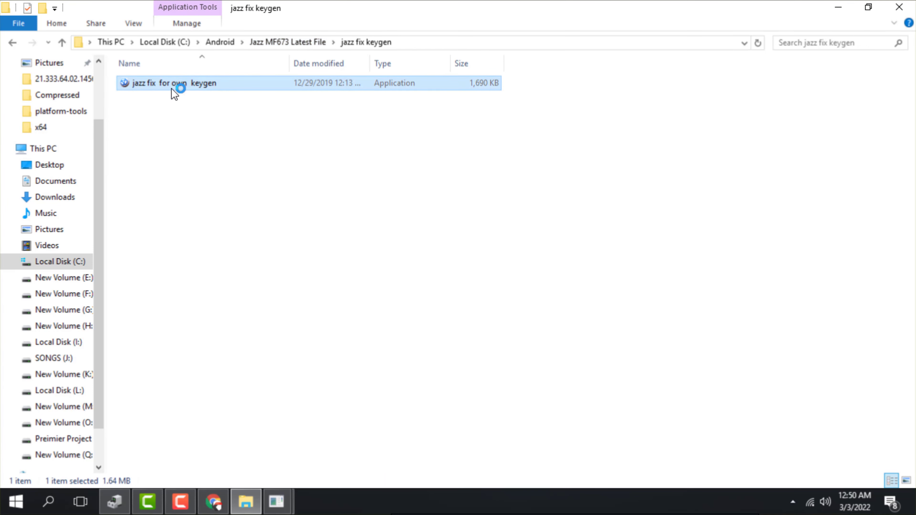
Generate and copy a registration key with the hardware ID as both registration name and Hardware ID and 65535 executions, closing the generator
{"action": "right_click", "coordinate": [386, 115]}
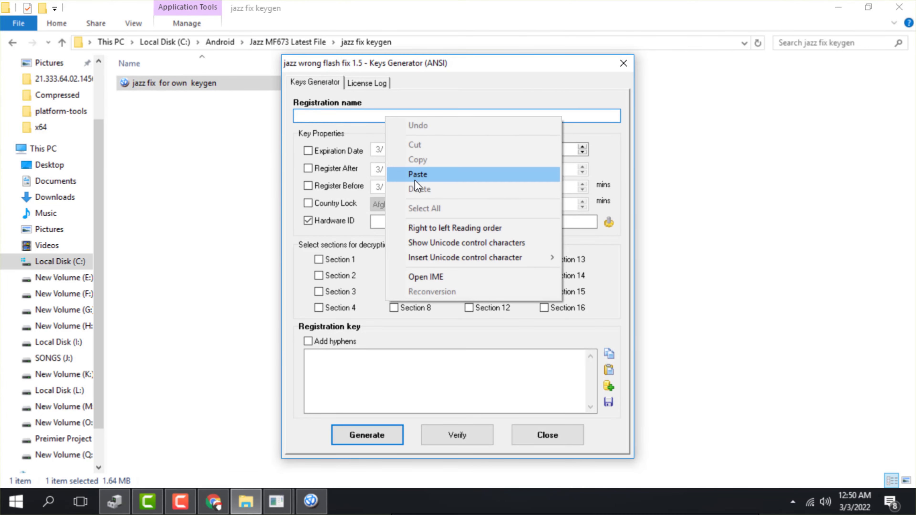
{"action": "left_click", "coordinate": [415, 176]}
{"action": "left_click", "coordinate": [436, 221]}
{"action": "right_click", "coordinate": [436, 220]}
{"action": "left_click", "coordinate": [464, 278]}
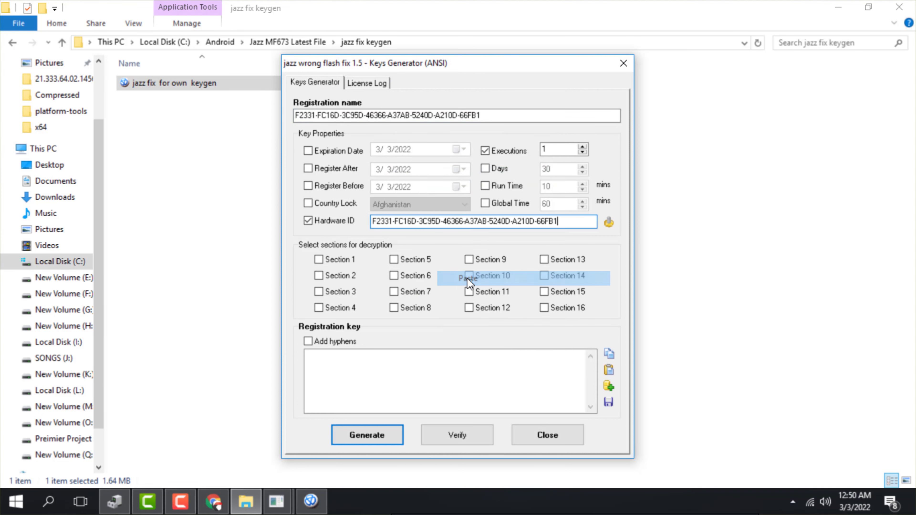
{"action": "left_click", "coordinate": [582, 147]}
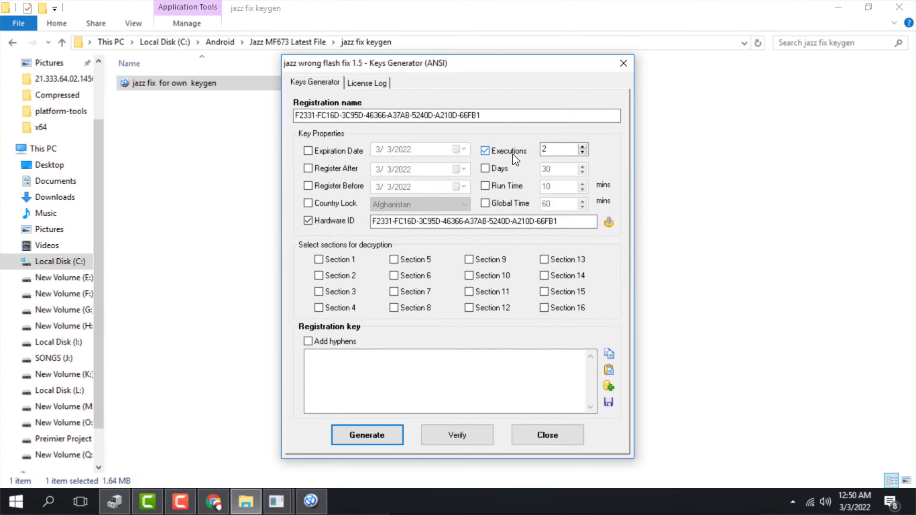
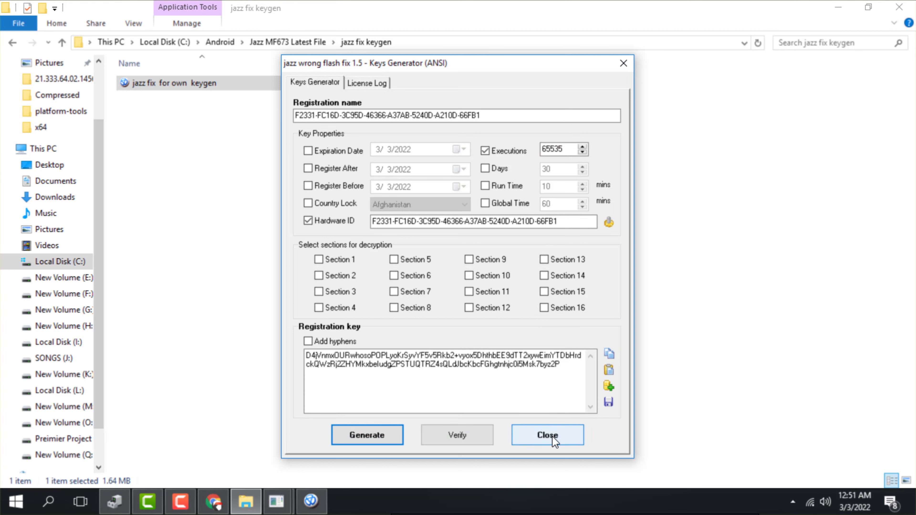
{"action": "left_click", "coordinate": [551, 436]}
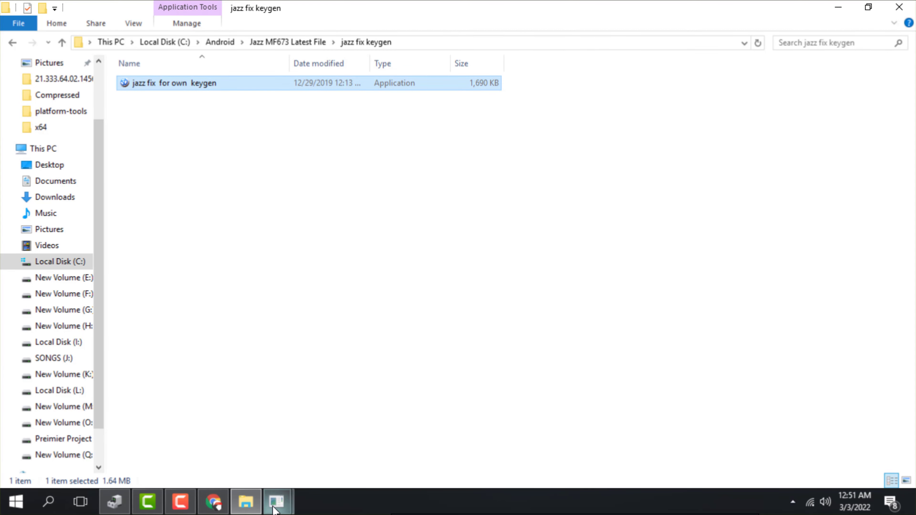
Paste the generated registration key into the jazz wrong flash fix 1.5 registration dialog and register the tool
{"action": "mouse_move", "coordinate": [276, 500]}
{"action": "left_click", "coordinate": [363, 427]}
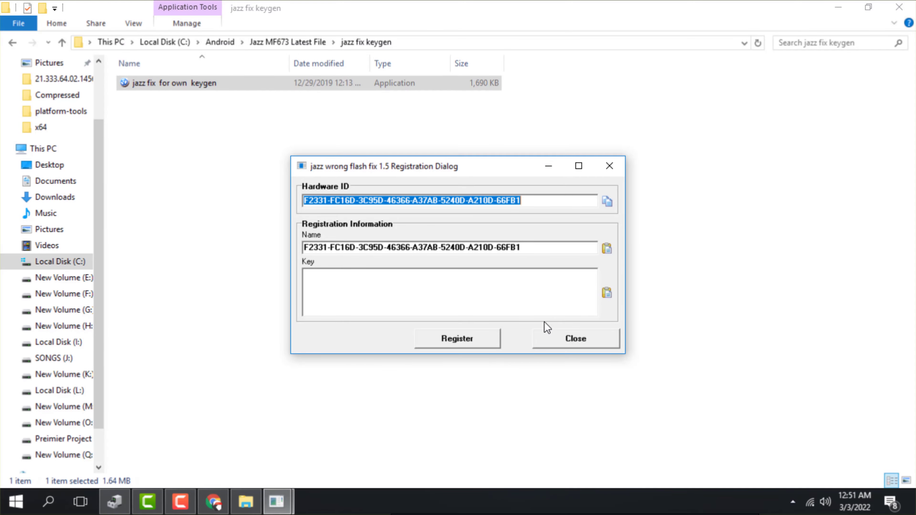
{"action": "left_click", "coordinate": [607, 293]}
{"action": "left_click", "coordinate": [464, 341]}
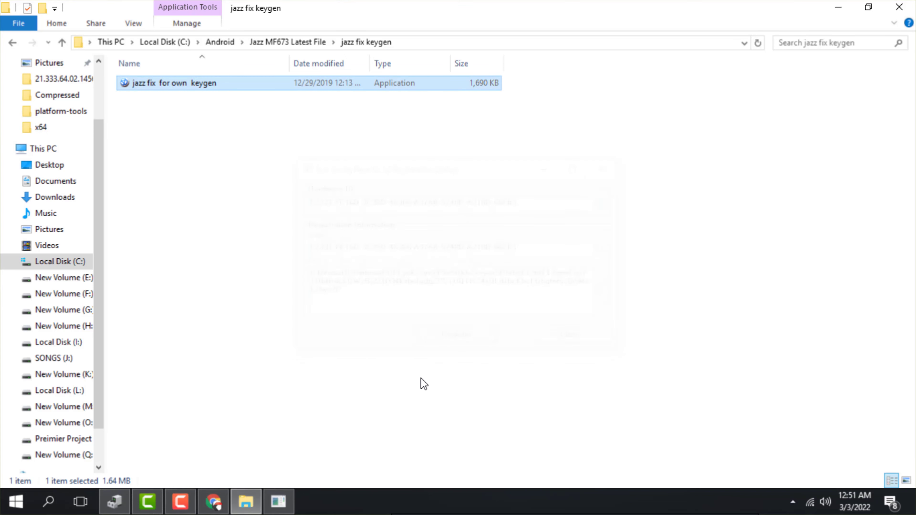
Check the 9008 fix console output and close the console window
{"action": "left_click", "coordinate": [288, 499]}
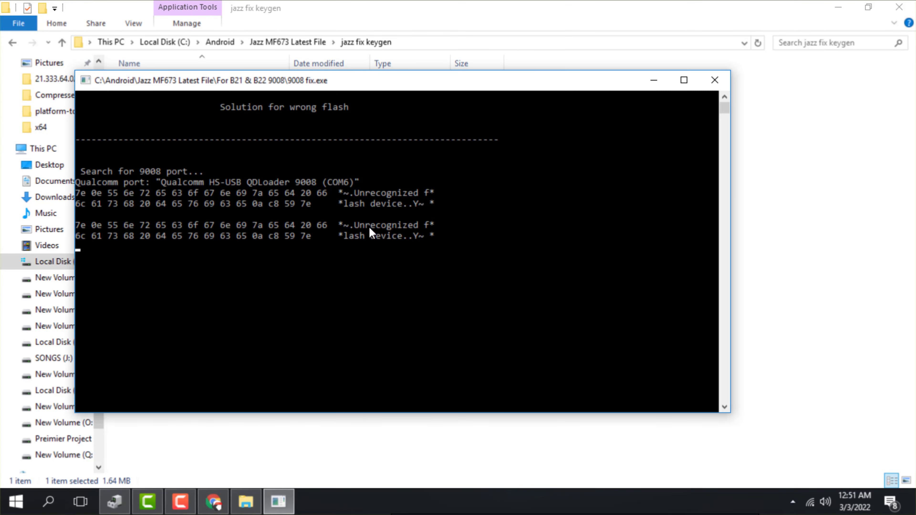
{"action": "left_click", "coordinate": [715, 80]}
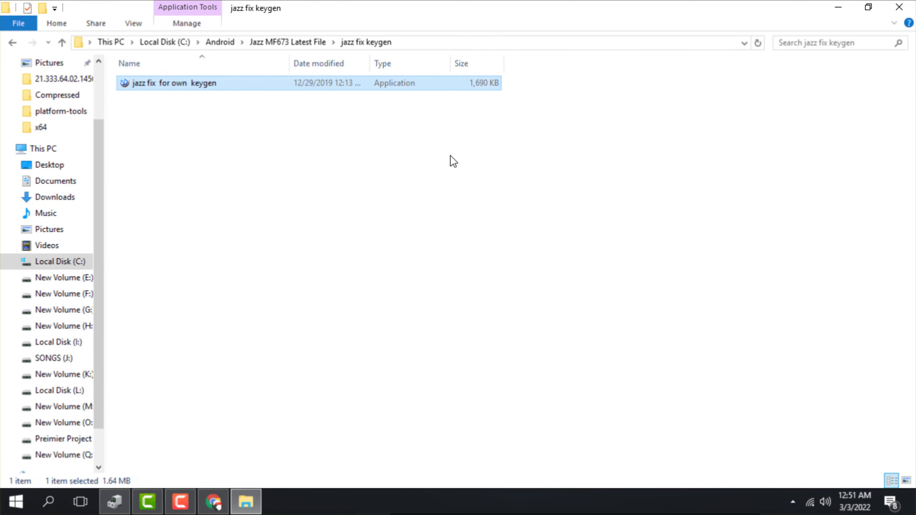
Open the 900e Port Fix folder inside Jazz And ZONG Dead Clouds and Wingle One Click Files
{"action": "left_click", "coordinate": [265, 43]}
{"action": "left_click", "coordinate": [225, 41]}
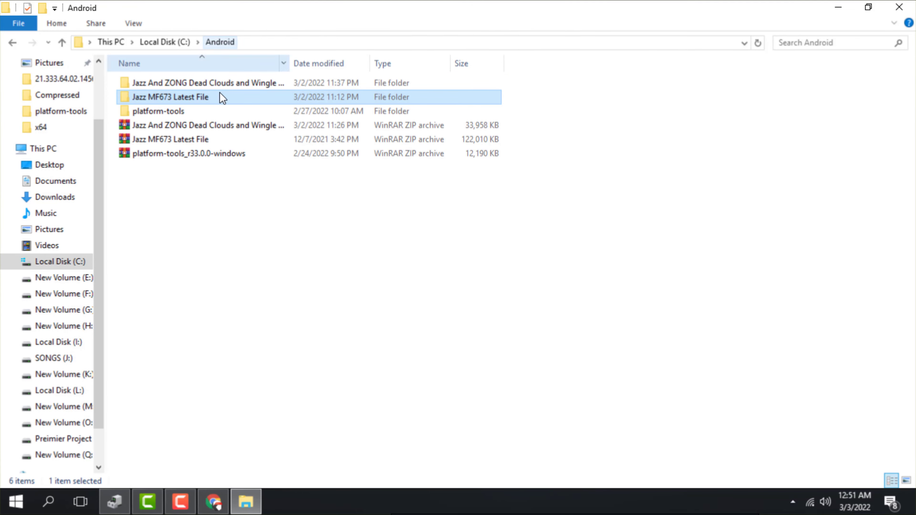
{"action": "left_click", "coordinate": [215, 83]}
{"action": "double_click", "coordinate": [215, 84]}
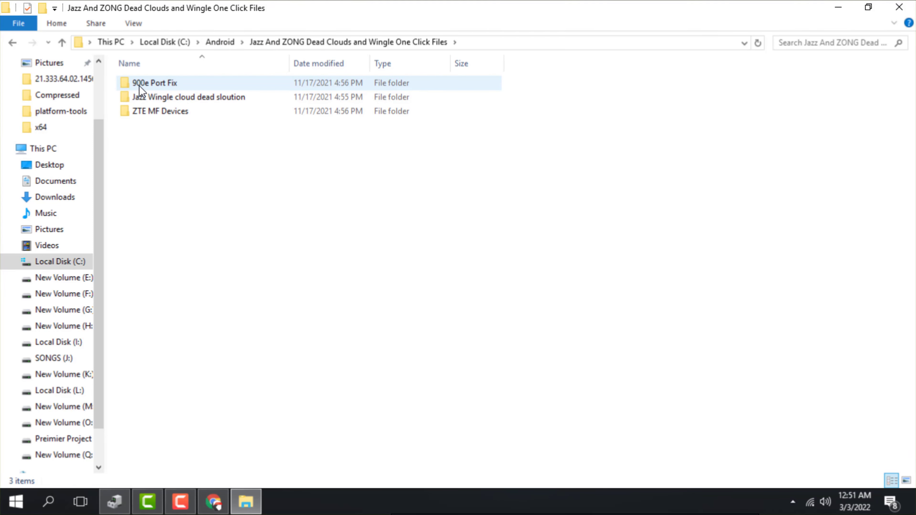
{"action": "double_click", "coordinate": [161, 83]}
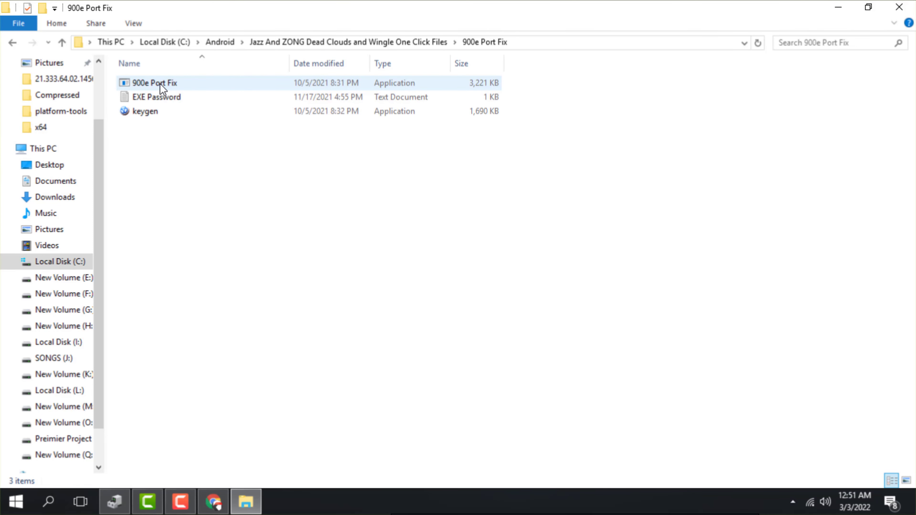
Run 900e Port Fix and paste its hardware ID into the Name field of the registration dialog
{"action": "double_click", "coordinate": [156, 86]}
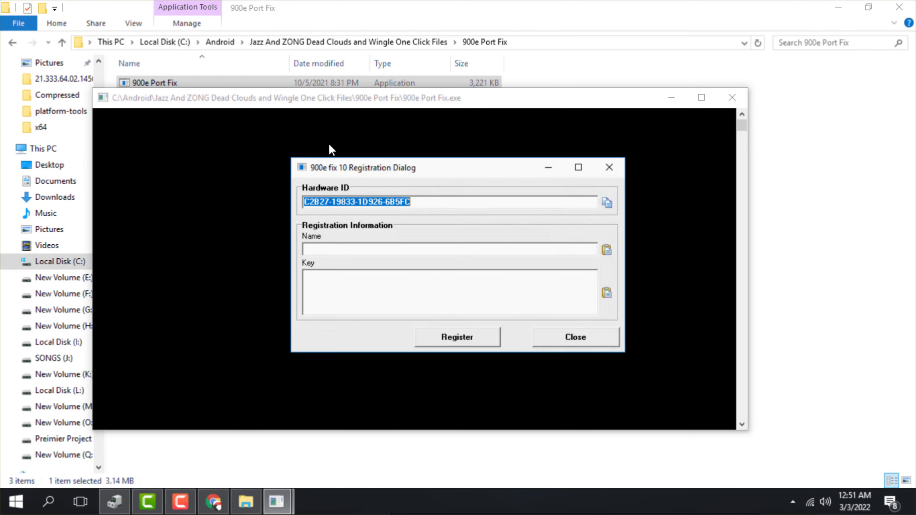
{"action": "left_click", "coordinate": [607, 250]}
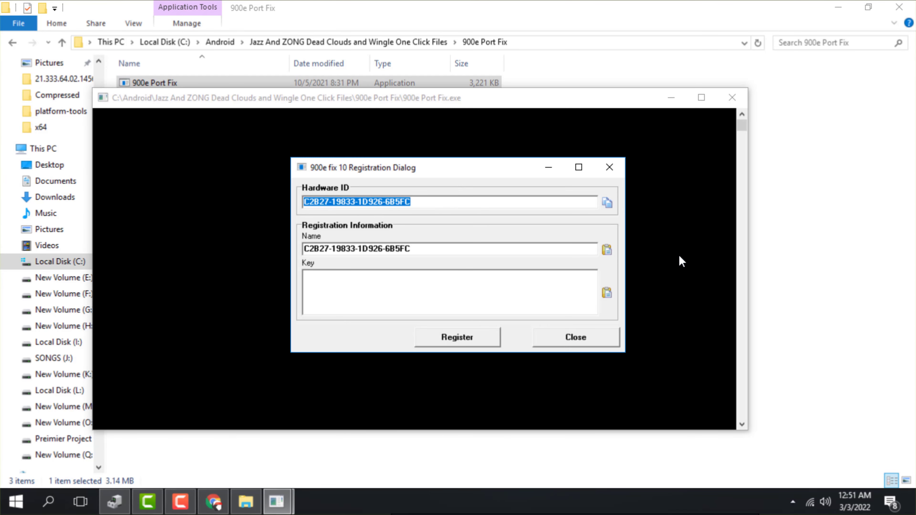
{"action": "key", "text": "Escape"}
Run keygen, paste the hardware ID as both Registration name and Hardware ID, generate the registration key and copy it before closing the generator
{"action": "double_click", "coordinate": [164, 112]}
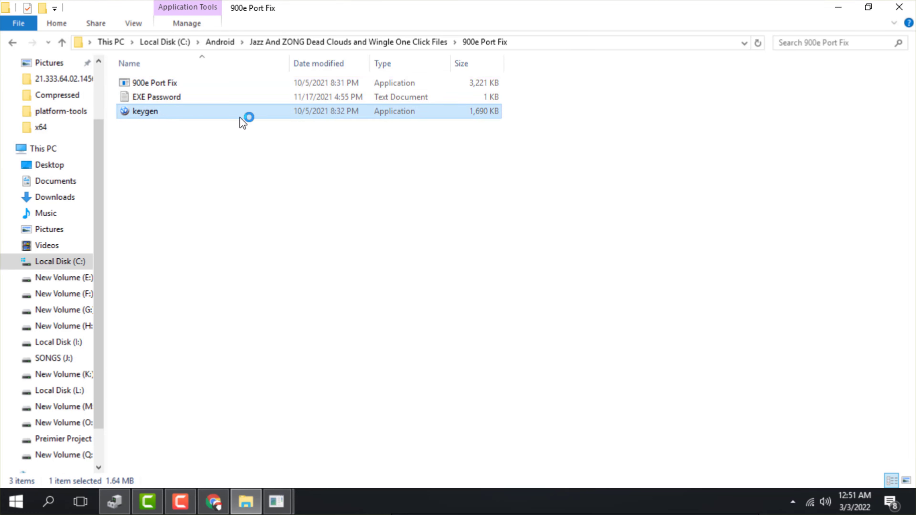
{"action": "right_click", "coordinate": [429, 116]}
{"action": "left_click", "coordinate": [445, 172]}
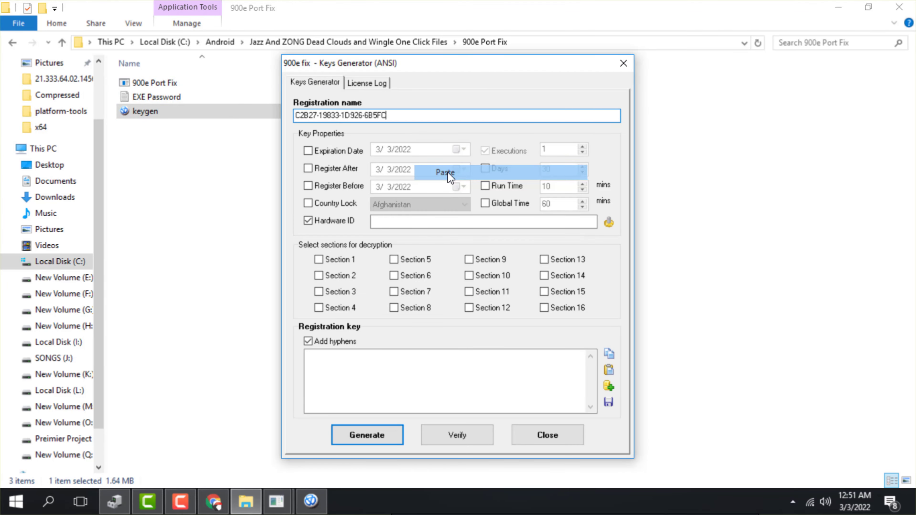
{"action": "left_click", "coordinate": [438, 222]}
{"action": "right_click", "coordinate": [437, 222]}
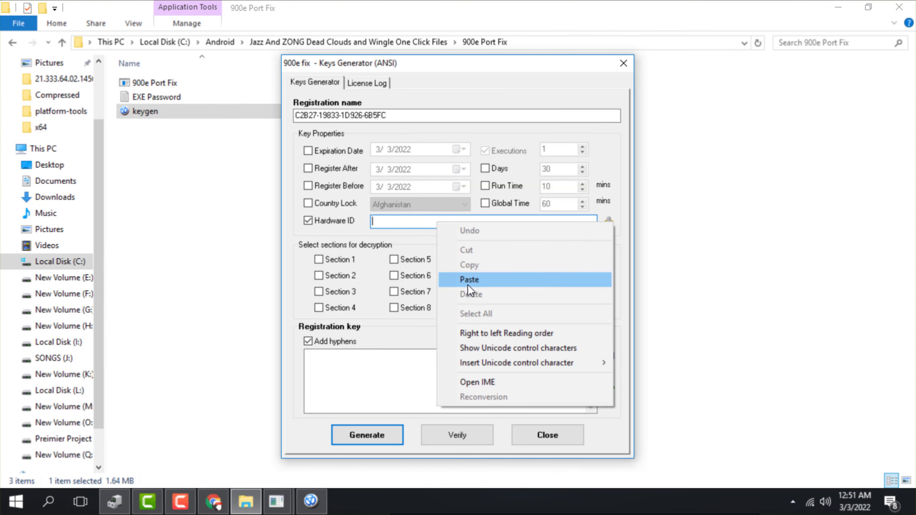
{"action": "left_click", "coordinate": [465, 279]}
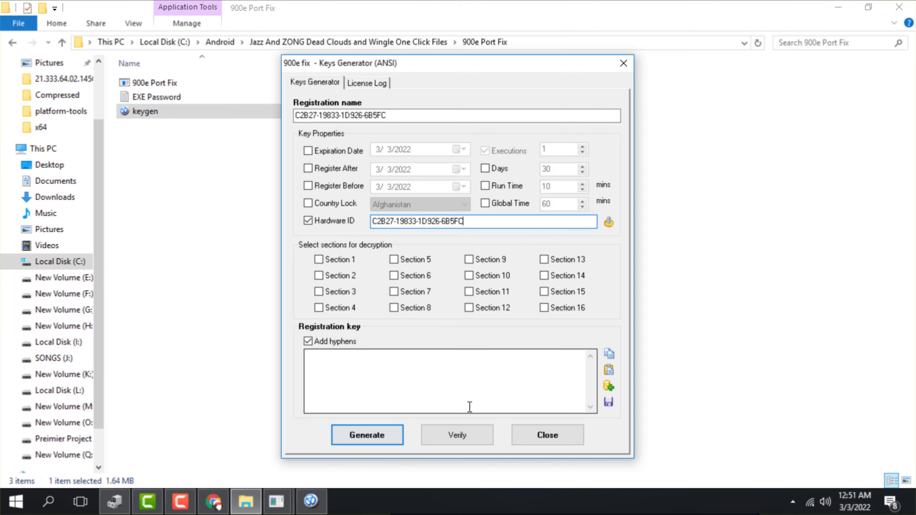
{"action": "left_click", "coordinate": [388, 434]}
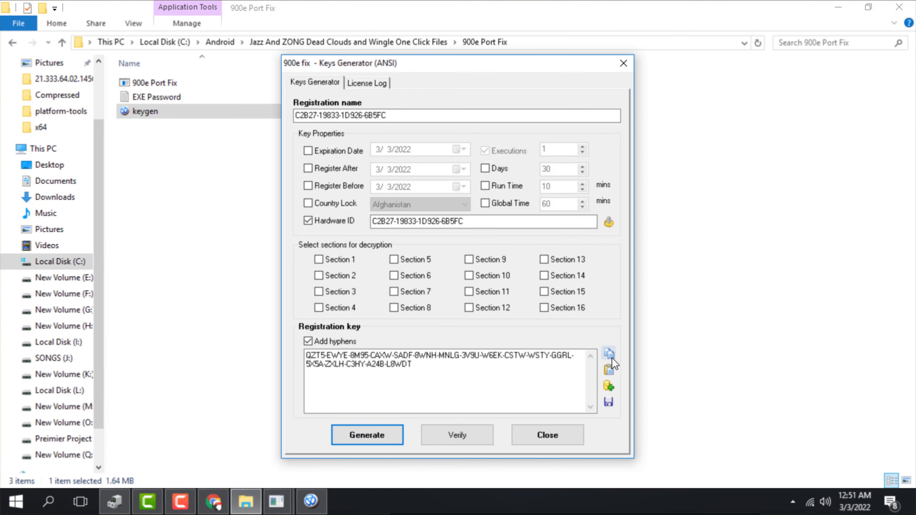
{"action": "left_click", "coordinate": [558, 435]}
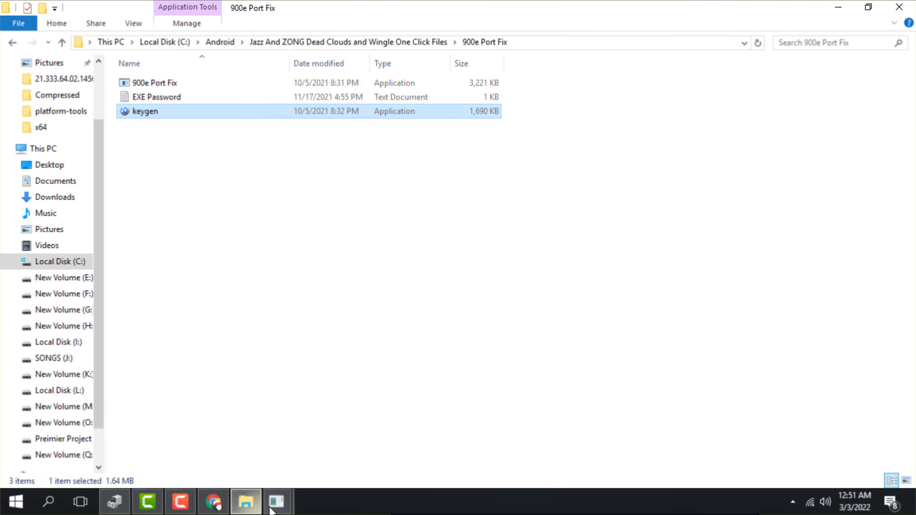
Paste the generated registration key into the 900e fix 10 registration dialog and register the tool
{"action": "mouse_move", "coordinate": [276, 502]}
{"action": "left_click", "coordinate": [390, 398]}
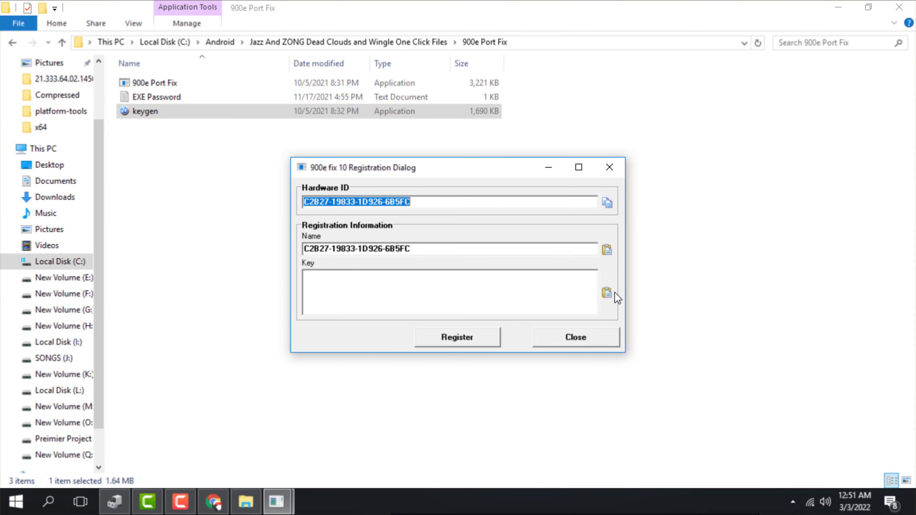
{"action": "left_click", "coordinate": [607, 292]}
{"action": "left_click", "coordinate": [463, 344]}
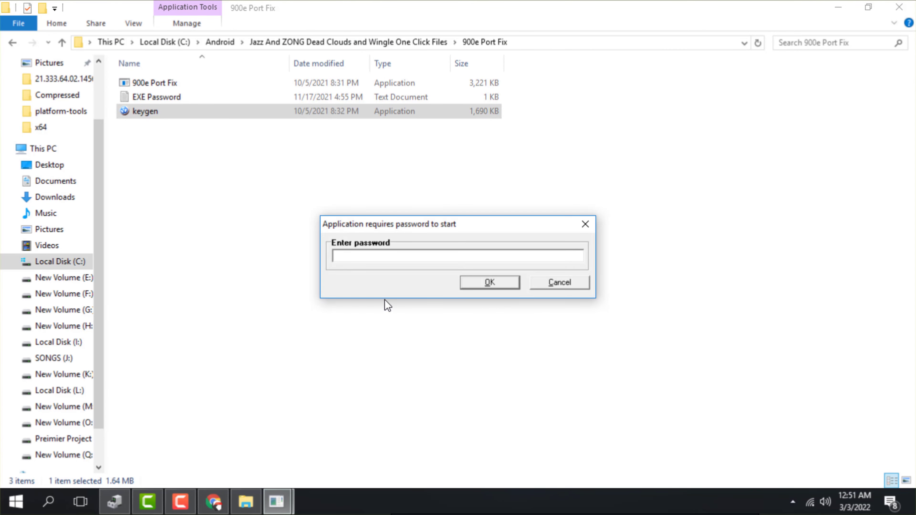
Copy the start password from the EXE Password text file and close the file
{"action": "left_click", "coordinate": [168, 106]}
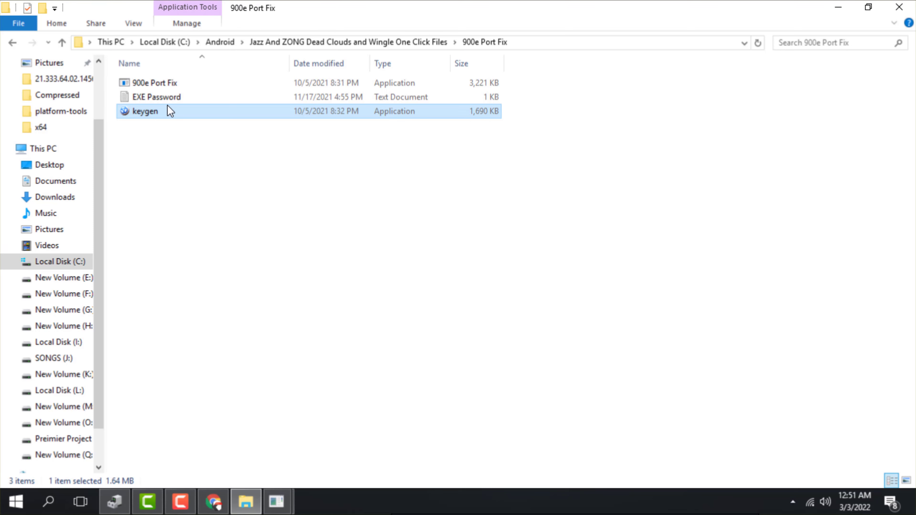
{"action": "left_click", "coordinate": [168, 96]}
{"action": "double_click", "coordinate": [168, 96]}
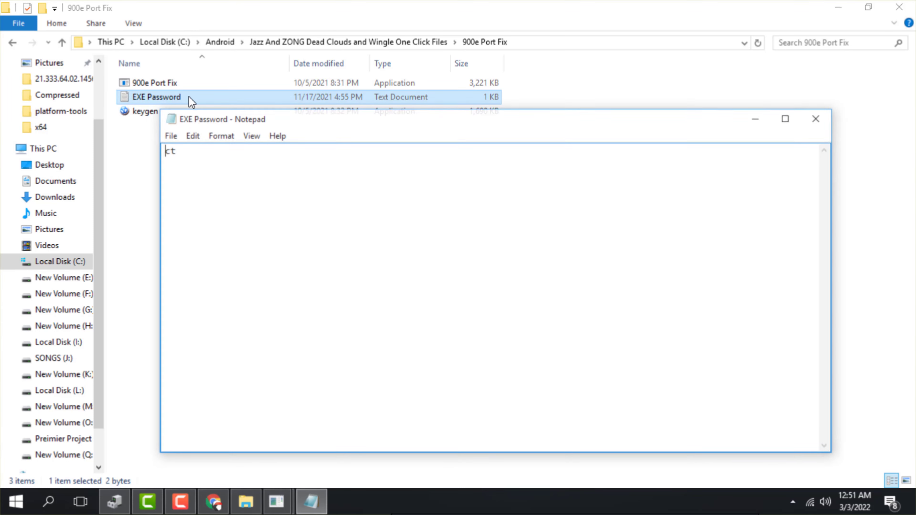
{"action": "double_click", "coordinate": [174, 150]}
{"action": "right_click", "coordinate": [169, 150]}
{"action": "left_click", "coordinate": [223, 191]}
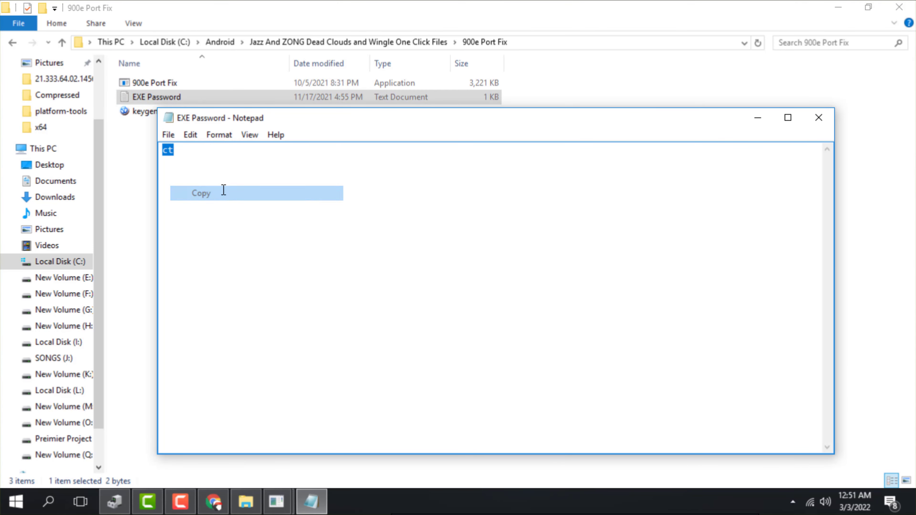
{"action": "left_click", "coordinate": [817, 119]}
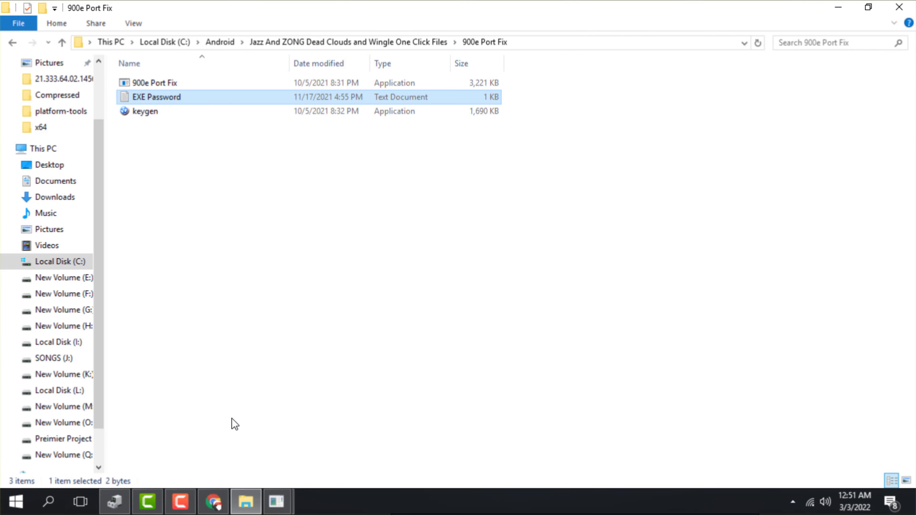
Paste the copied password into the 900e Port Fix password prompt and confirm it
{"action": "mouse_move", "coordinate": [276, 502]}
{"action": "left_click", "coordinate": [406, 445]}
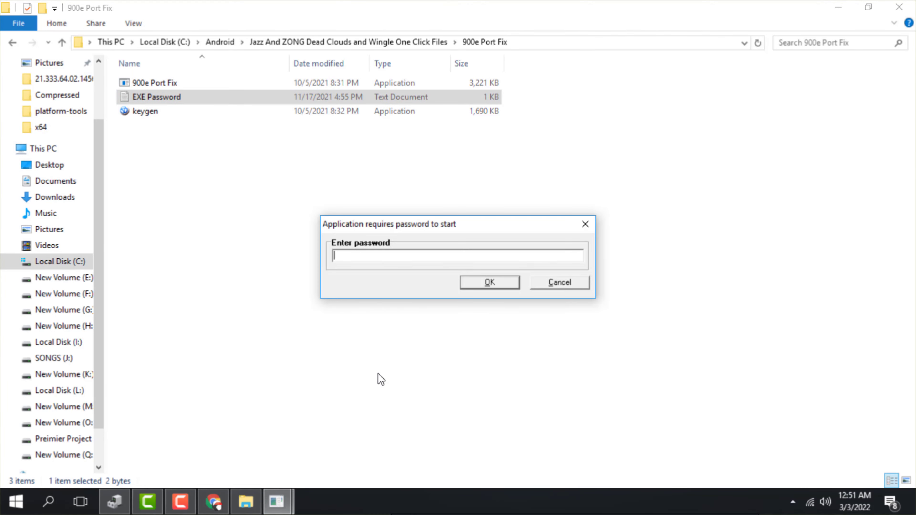
{"action": "right_click", "coordinate": [390, 259]}
{"action": "left_click", "coordinate": [443, 316]}
{"action": "left_click", "coordinate": [482, 288]}
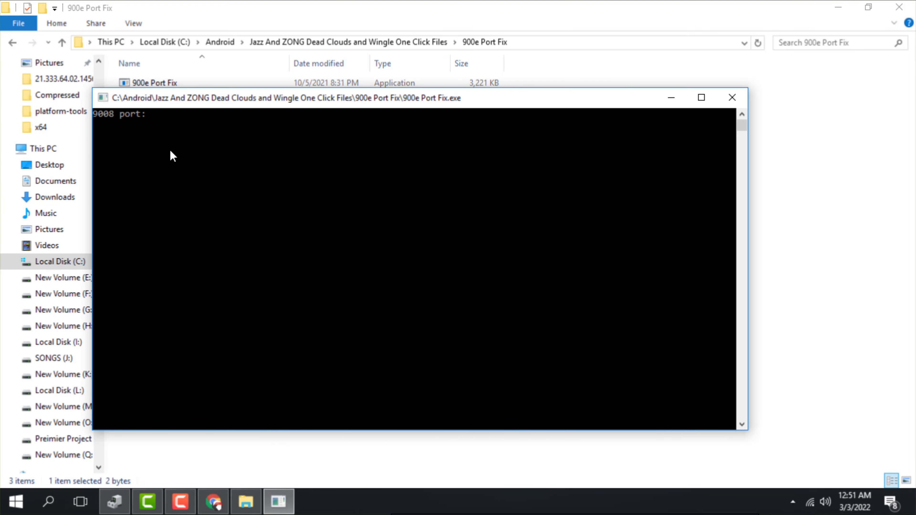
Check the Qualcomm HS-USB QDLoader 9008 port number in Device Manager and submit 6 as the 9008 port in the 900e Port Fix console
{"action": "left_click", "coordinate": [114, 500]}
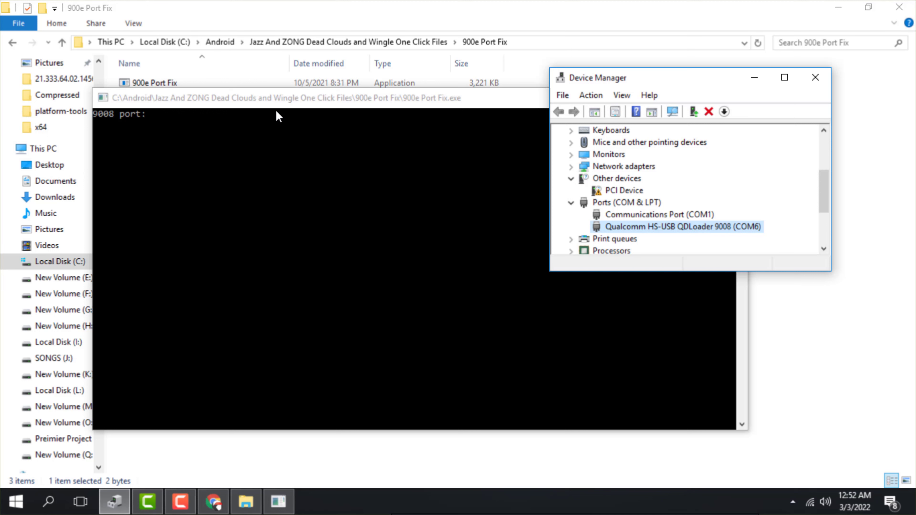
{"action": "left_click", "coordinate": [229, 135]}
{"action": "left_click", "coordinate": [219, 124]}
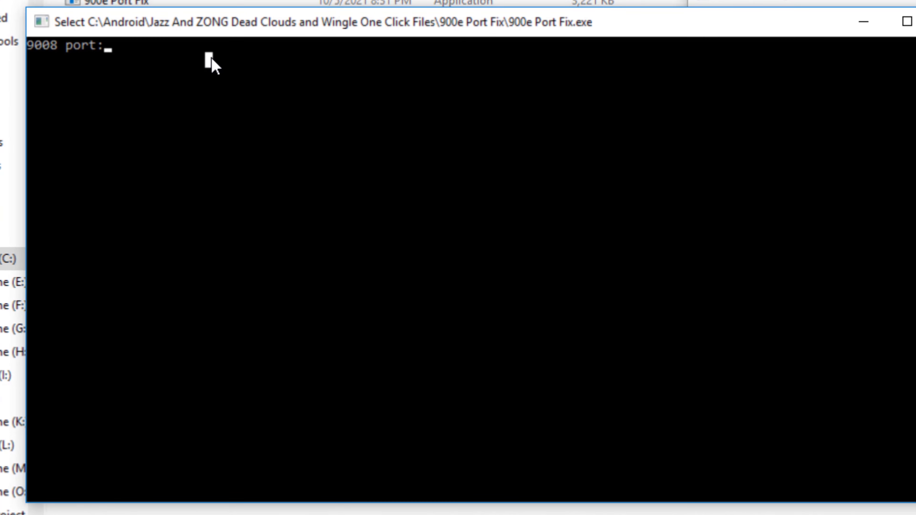
{"action": "type", "text": "6"}
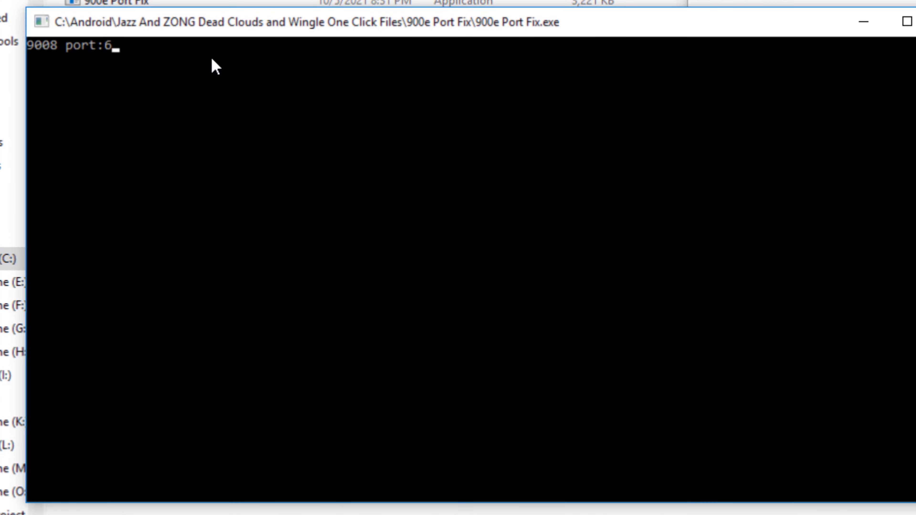
{"action": "key", "text": "Return"}
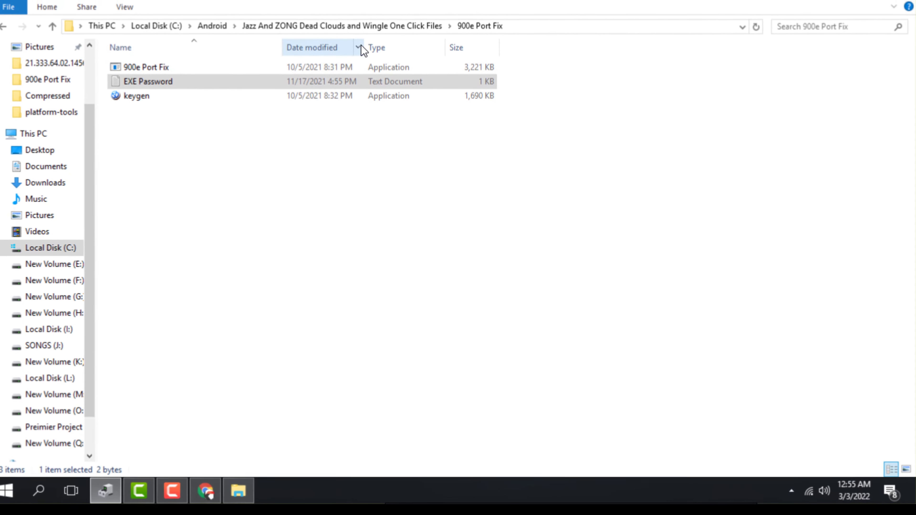
Run jazz fix from the Jazz Dead Solution folder inside Jazz Wingle cloud dead sloution
{"action": "left_click", "coordinate": [375, 22]}
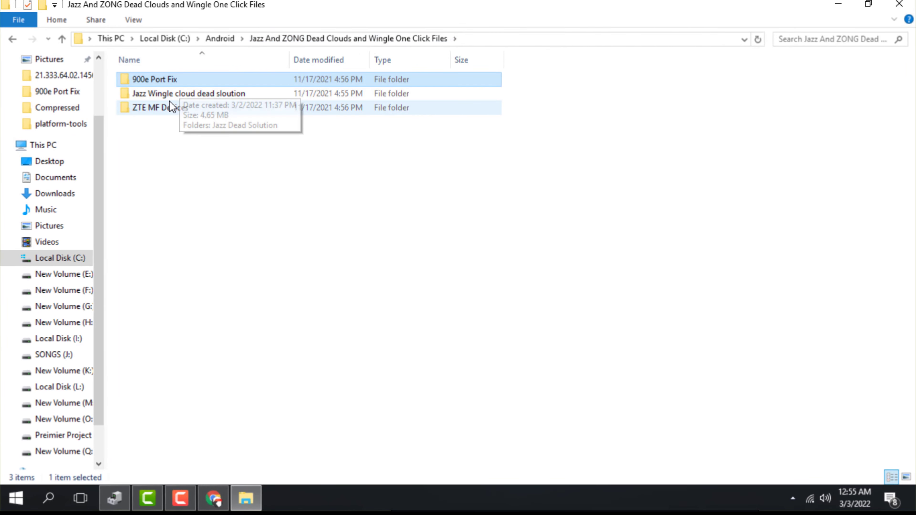
{"action": "double_click", "coordinate": [171, 94]}
{"action": "double_click", "coordinate": [157, 85]}
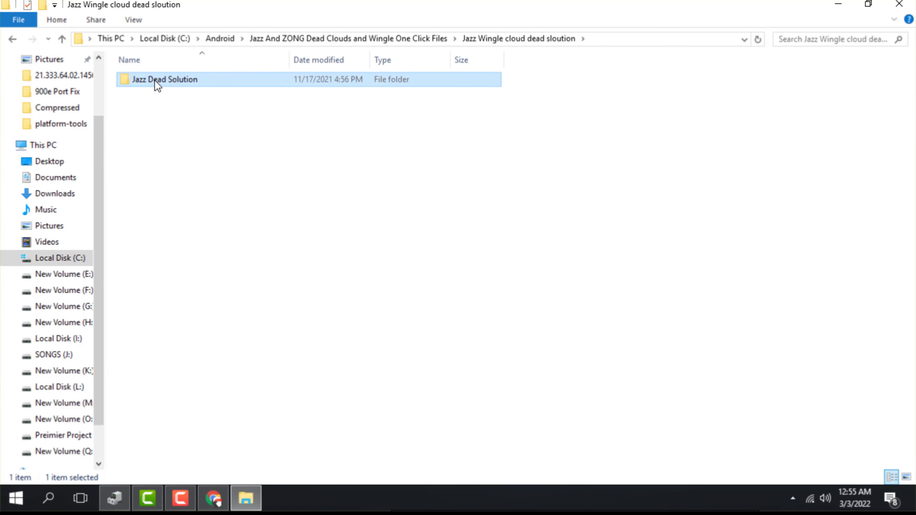
{"action": "left_click", "coordinate": [147, 98]}
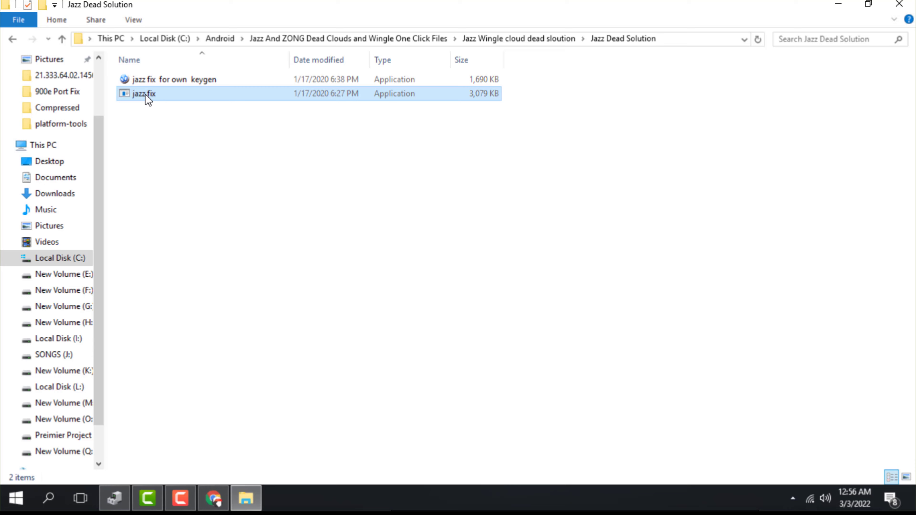
{"action": "double_click", "coordinate": [168, 95]}
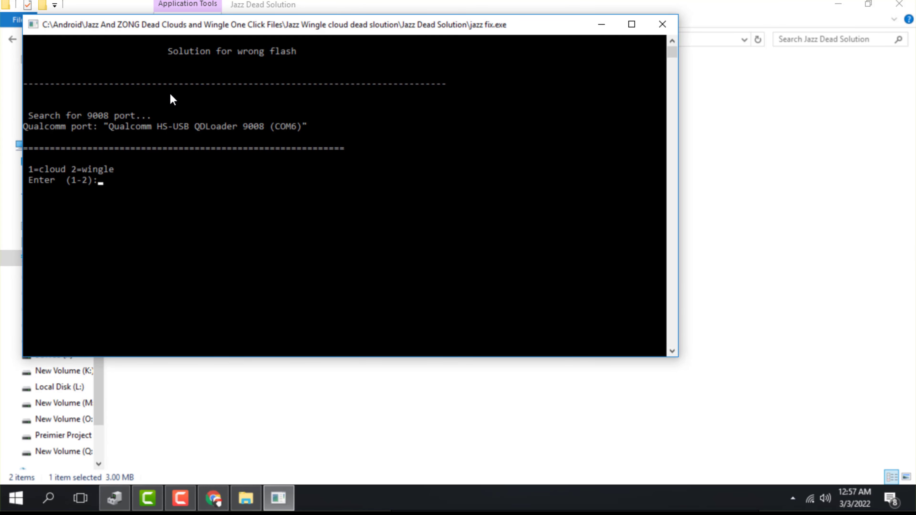
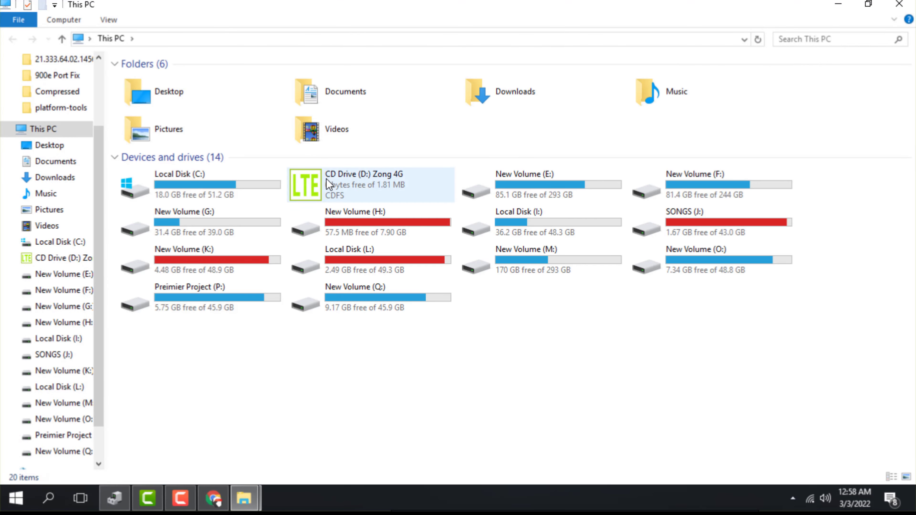
Run Setup from the Zong 4G CD drive and install ZONG 4G into C:\Program Files (x86)\ZONG 4G
{"action": "double_click", "coordinate": [334, 185]}
{"action": "double_click", "coordinate": [153, 109]}
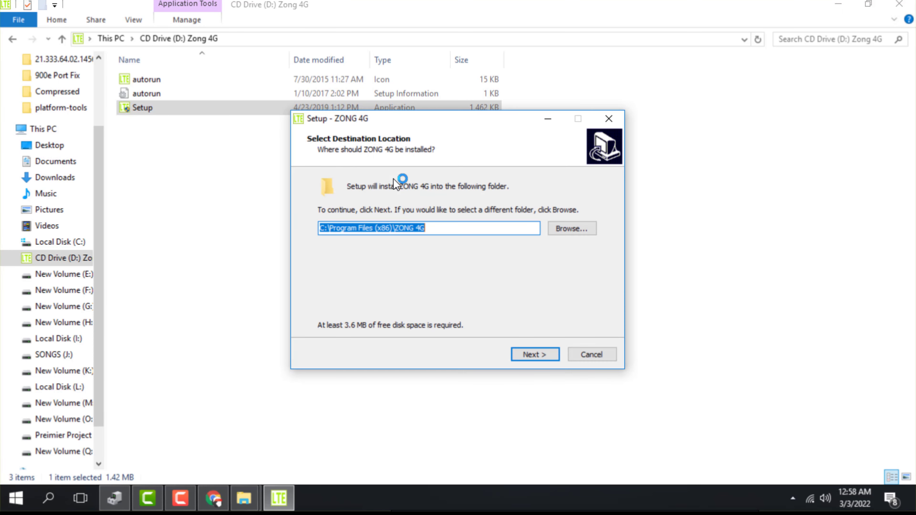
{"action": "left_click", "coordinate": [532, 356]}
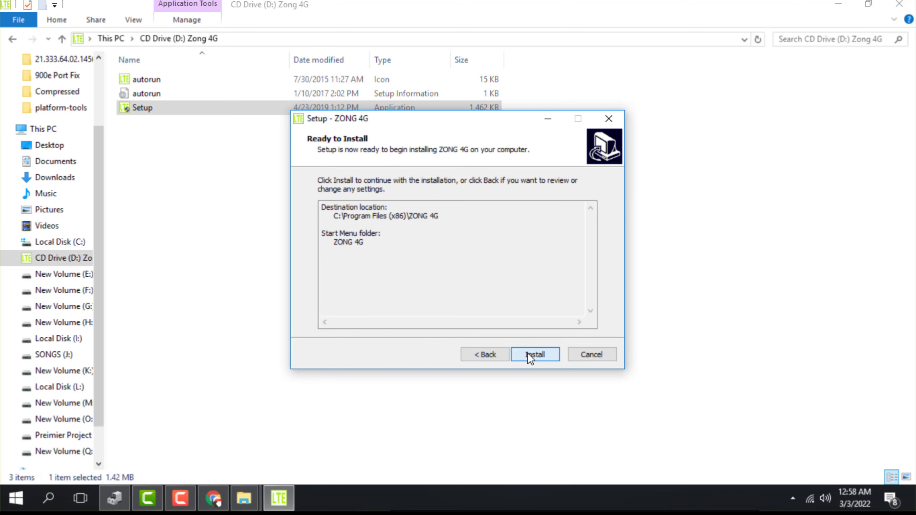
{"action": "left_click", "coordinate": [530, 356]}
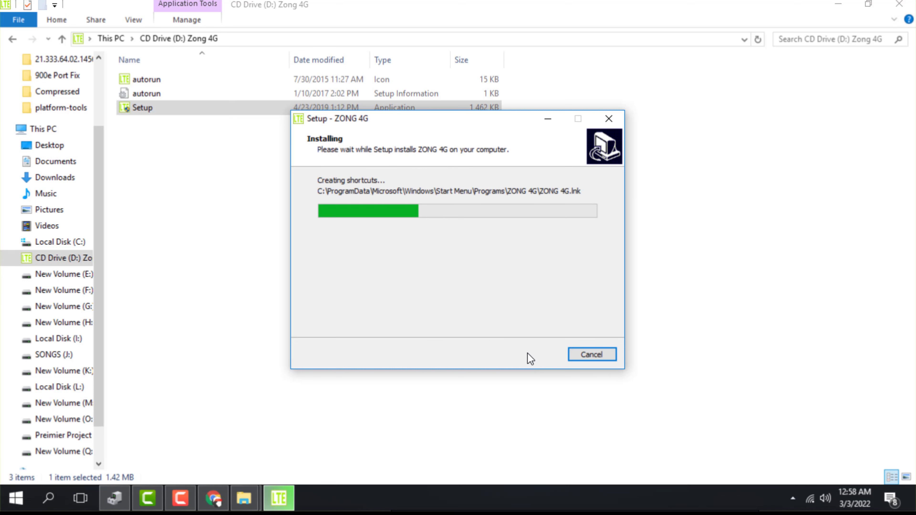
Dismiss the network discovery prompt, finish the ZONG 4G setup wizard and close the Device Setup progress window
{"action": "left_click", "coordinate": [854, 5]}
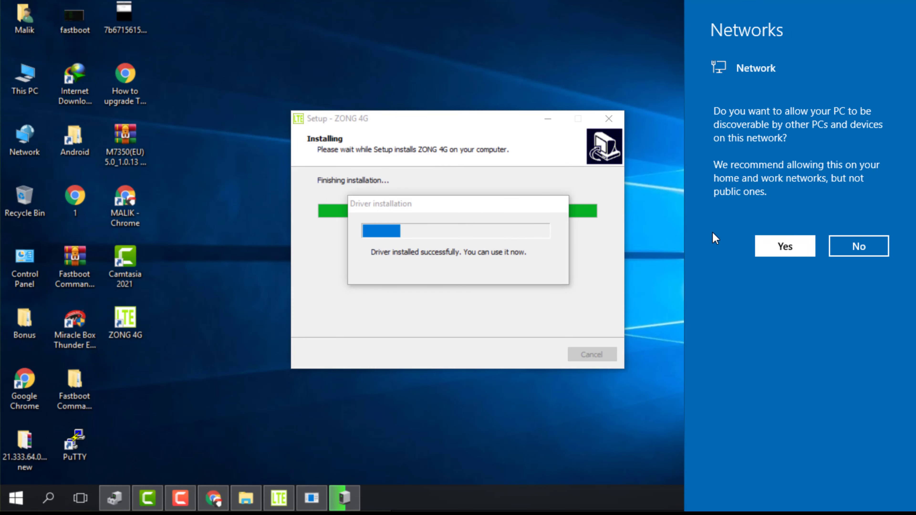
{"action": "left_click", "coordinate": [602, 242]}
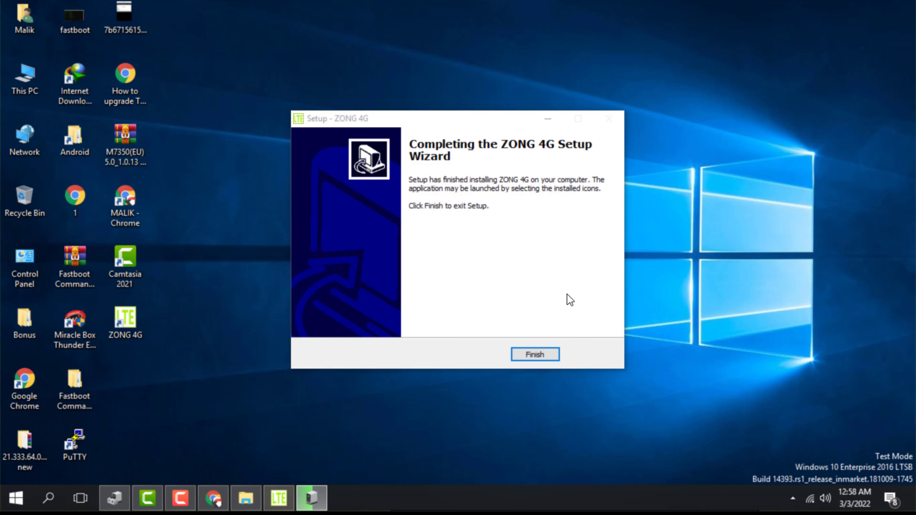
{"action": "left_click", "coordinate": [534, 356]}
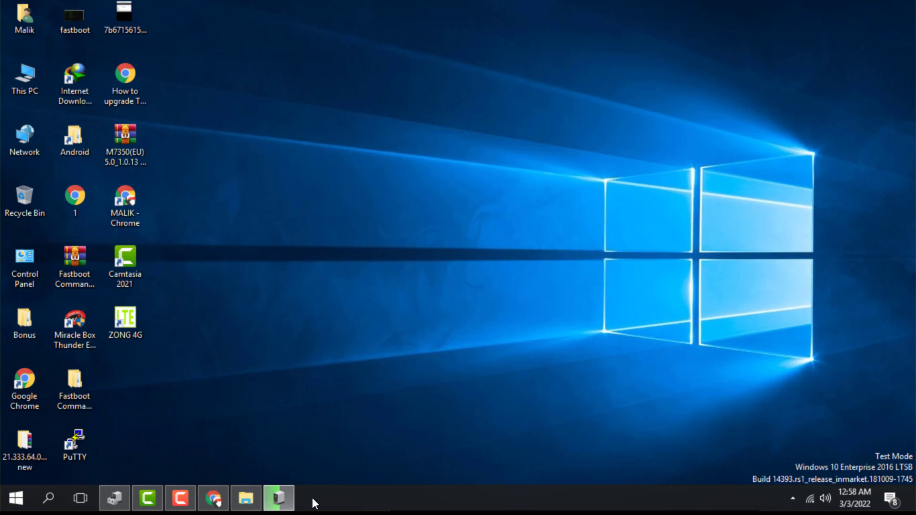
{"action": "left_click", "coordinate": [279, 498]}
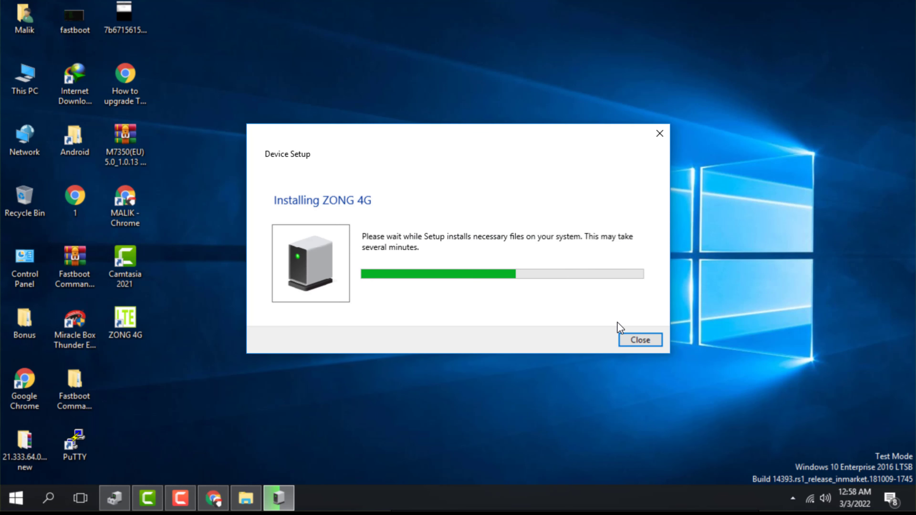
{"action": "left_click", "coordinate": [643, 340]}
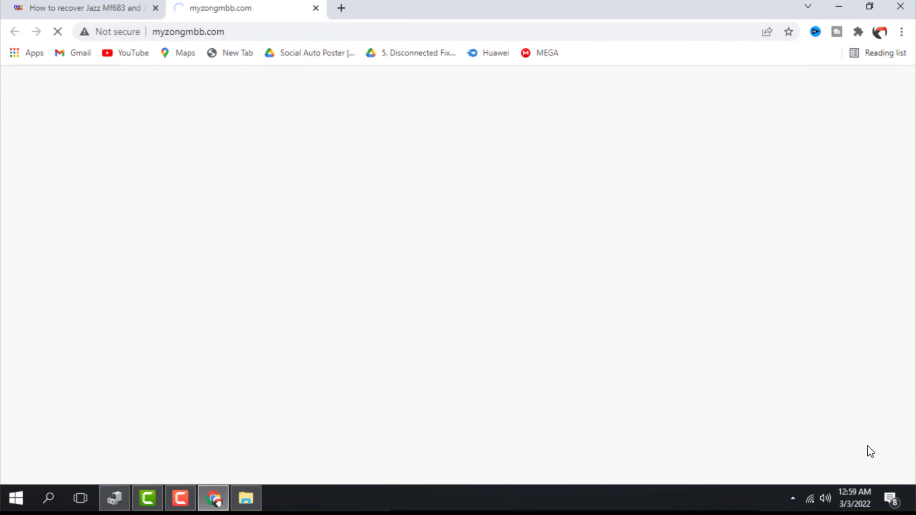
Disconnect the PC from its current Wi-Fi network and close the network list
{"action": "left_click", "coordinate": [811, 497]}
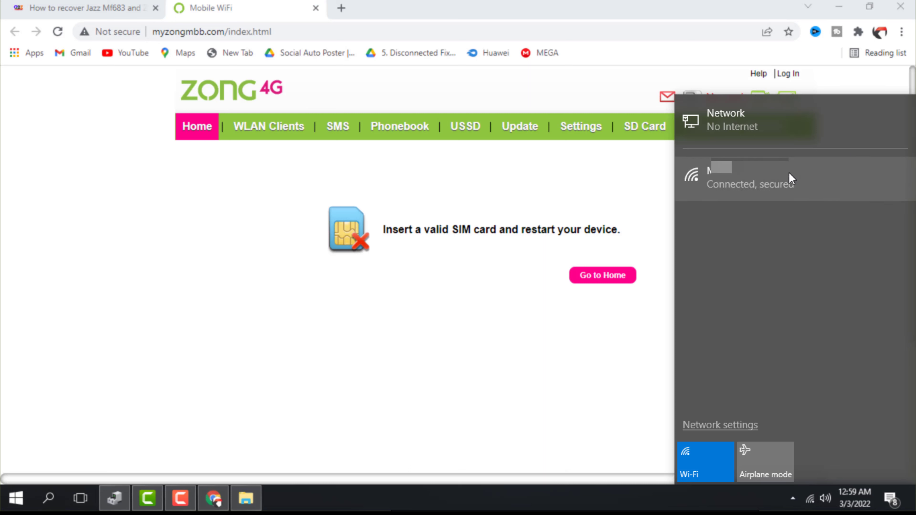
{"action": "left_click", "coordinate": [760, 179]}
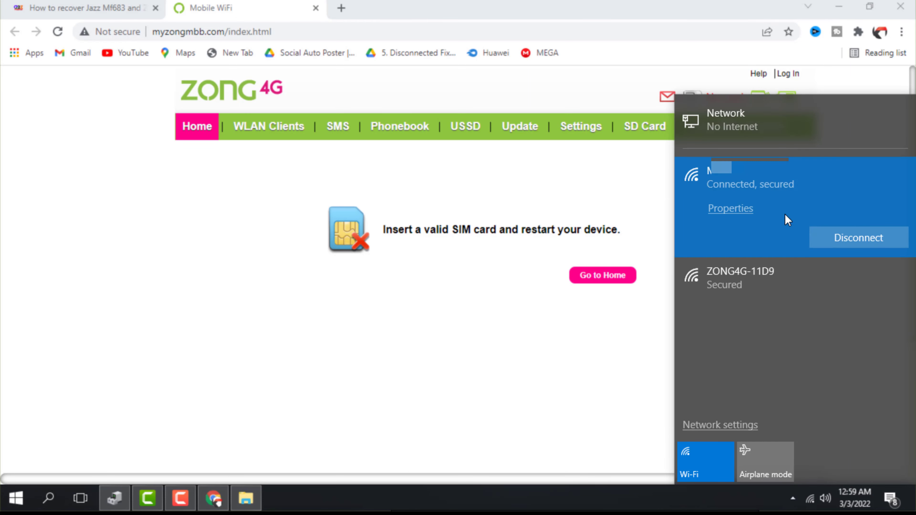
{"action": "left_click", "coordinate": [860, 242]}
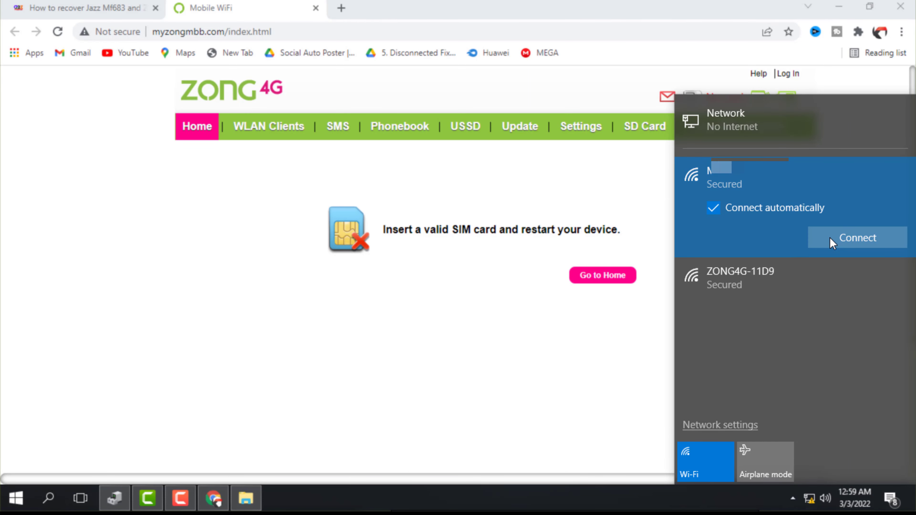
{"action": "left_click", "coordinate": [612, 185]}
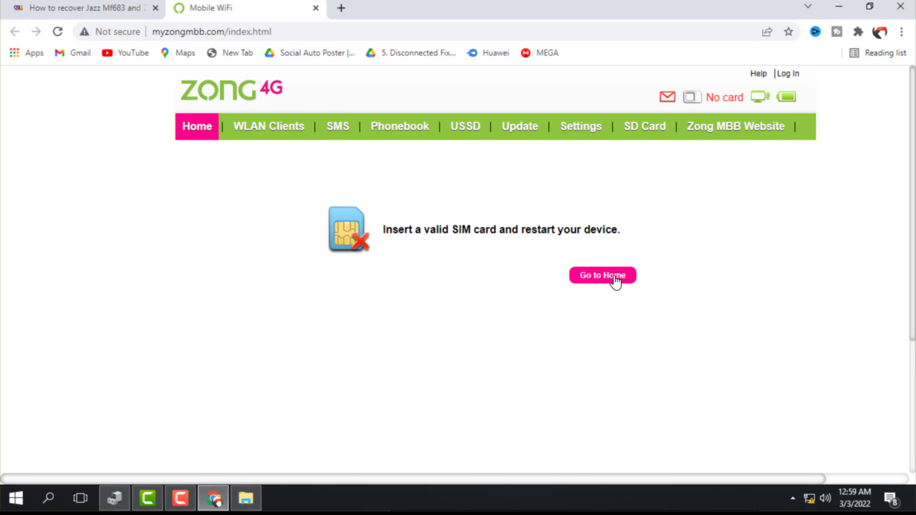
Go to the ZONG 4G home page, request Settings and log in with the username and account password
{"action": "left_click", "coordinate": [595, 285]}
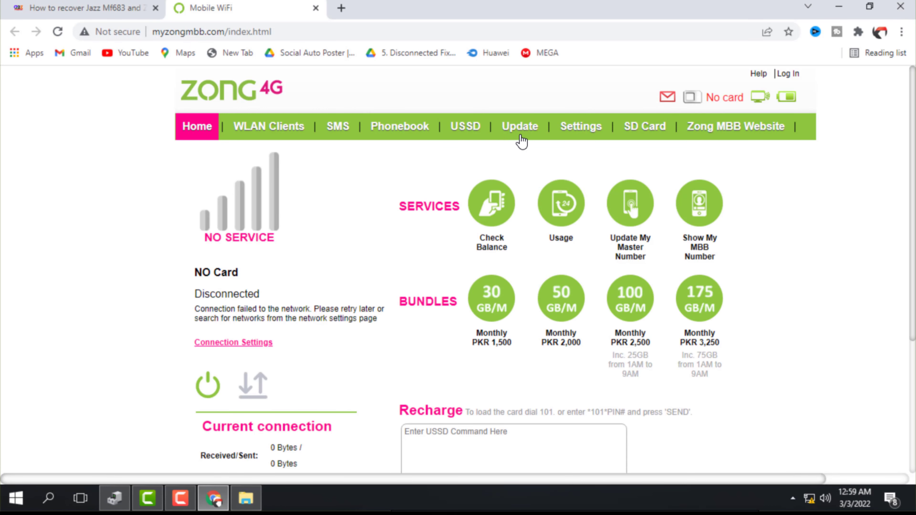
{"action": "left_click", "coordinate": [562, 130]}
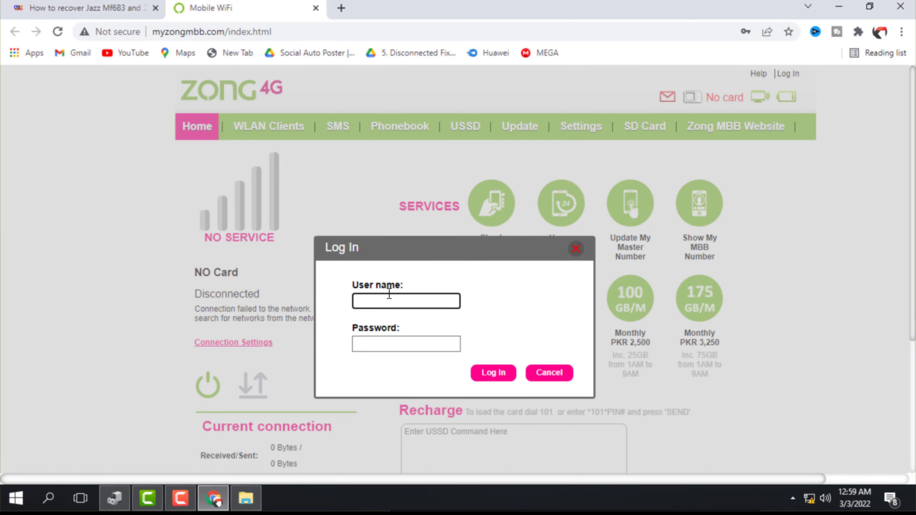
{"action": "left_click", "coordinate": [394, 301]}
{"action": "left_click", "coordinate": [401, 331]}
{"action": "left_click", "coordinate": [483, 377]}
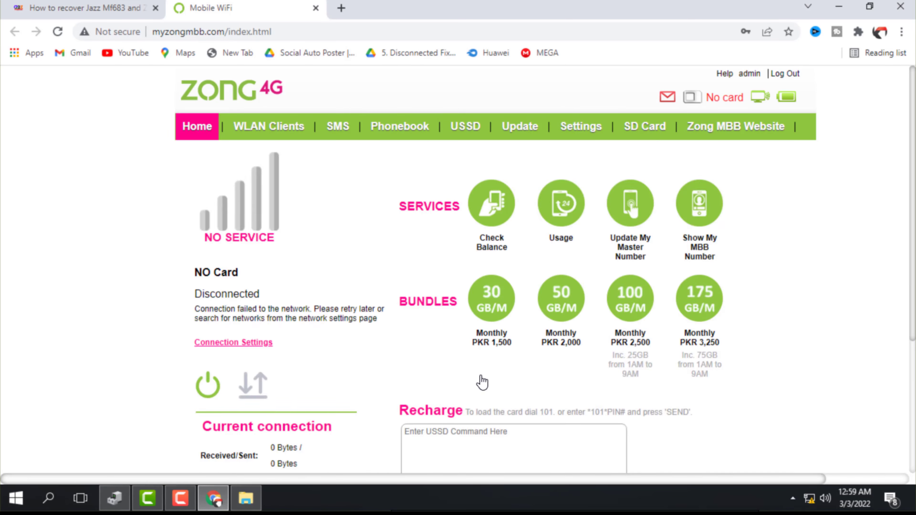
Look through the System, Wi-Fi Extender, WAN and WLAN sections of the device settings
{"action": "left_click", "coordinate": [216, 260]}
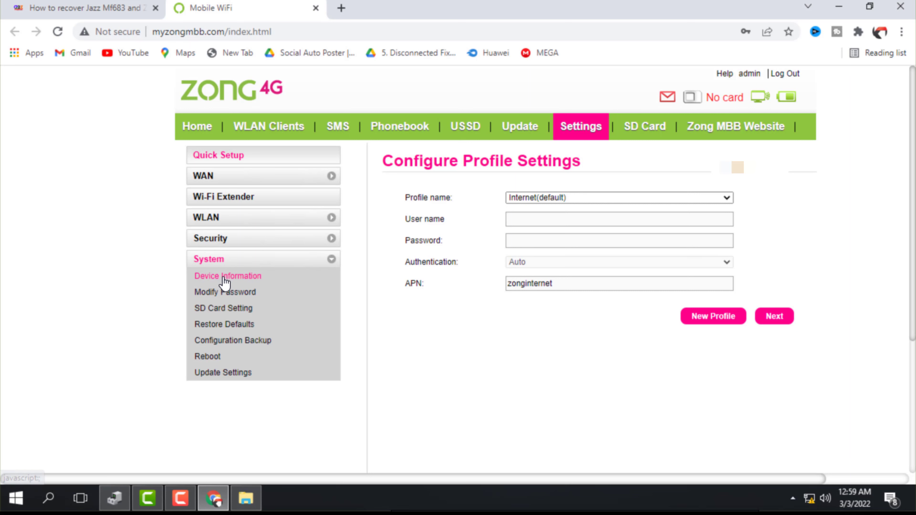
{"action": "left_click", "coordinate": [231, 198]}
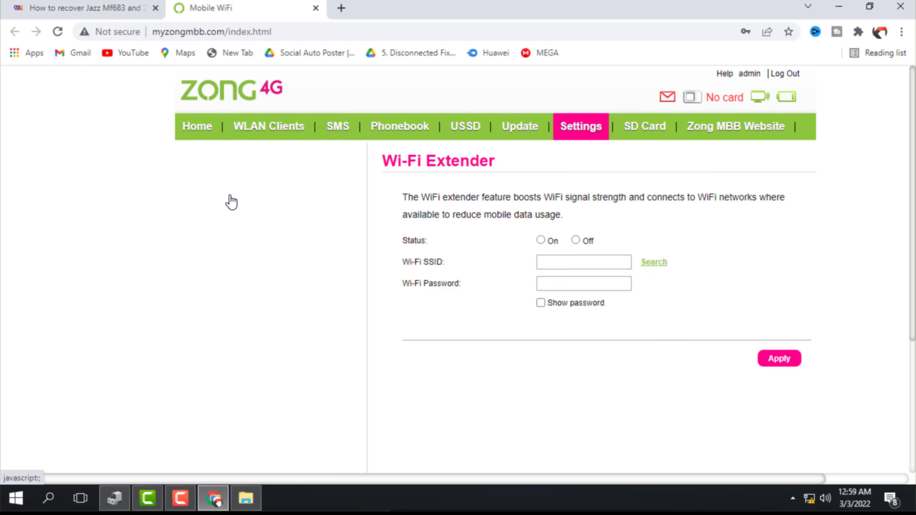
{"action": "left_click", "coordinate": [235, 177]}
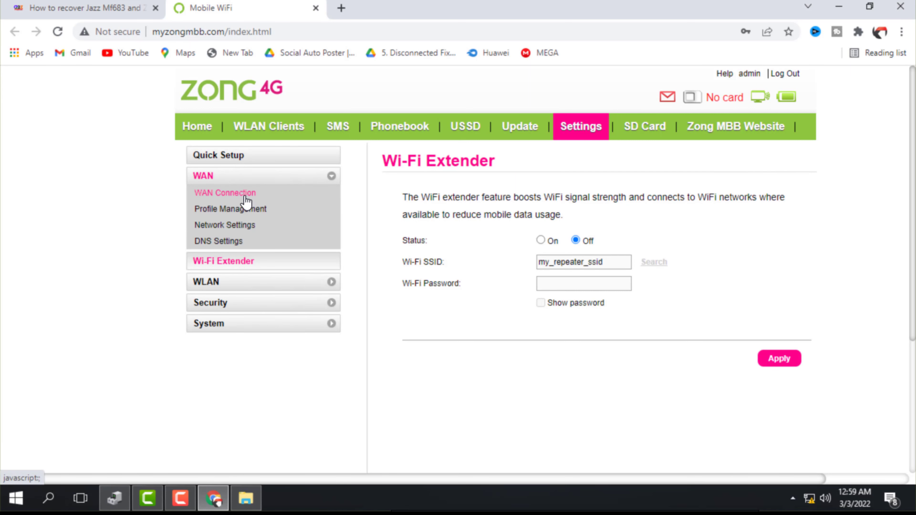
{"action": "left_click", "coordinate": [223, 285]}
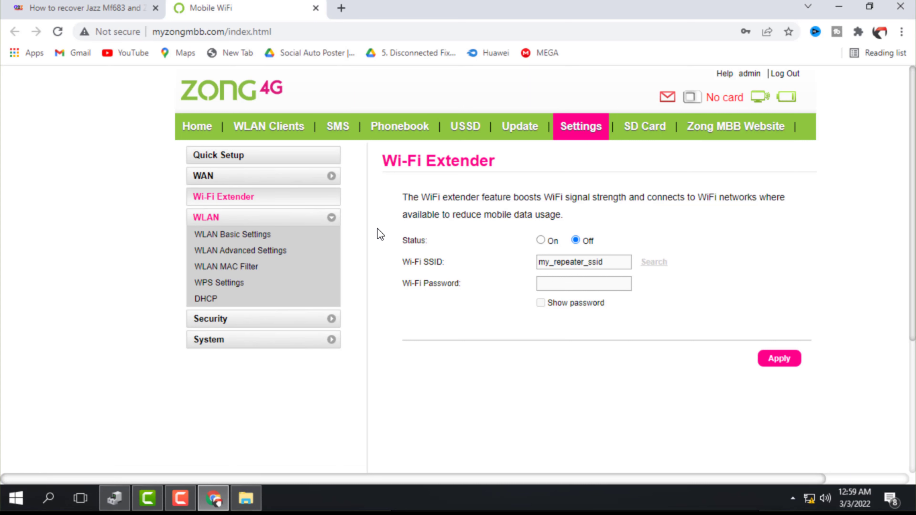
Open WLAN Basic Settings and reveal the WPA pre-shared key to inspect it alongside the SSID
{"action": "left_click", "coordinate": [245, 234]}
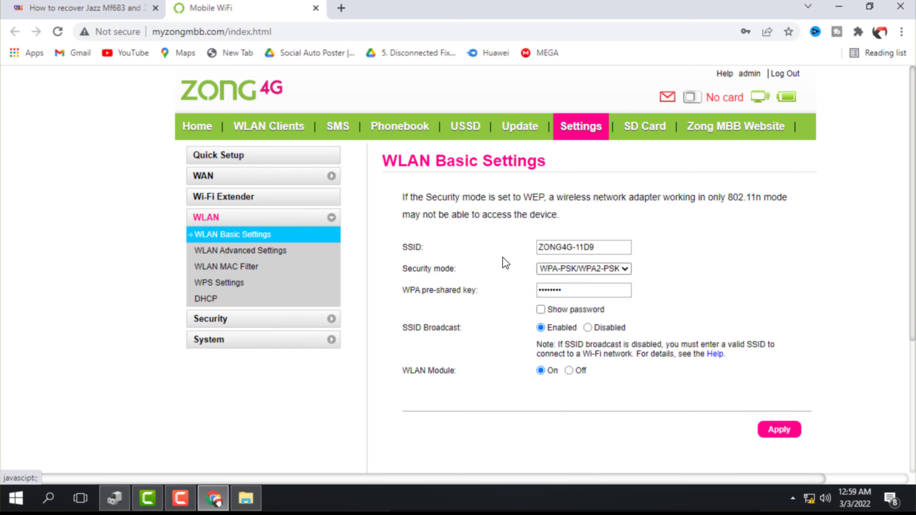
{"action": "left_click", "coordinate": [599, 248]}
{"action": "left_click", "coordinate": [503, 249]}
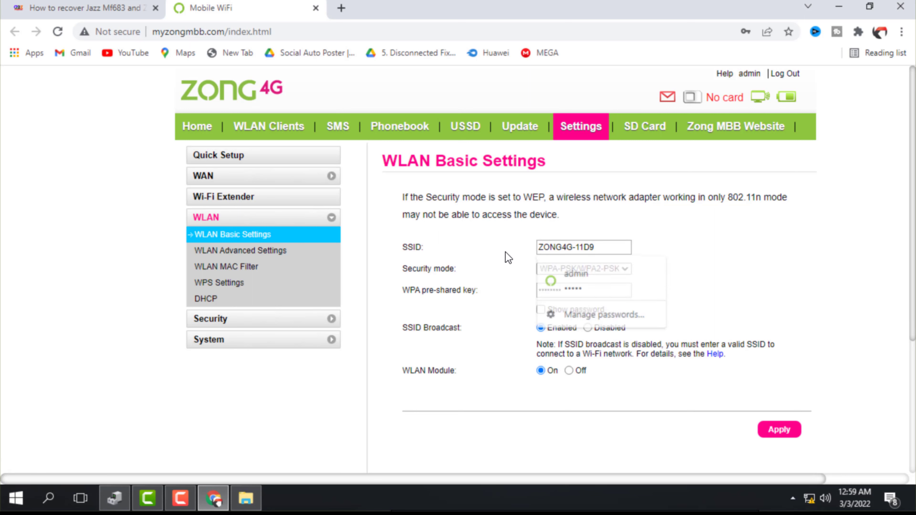
{"action": "left_click", "coordinate": [540, 309]}
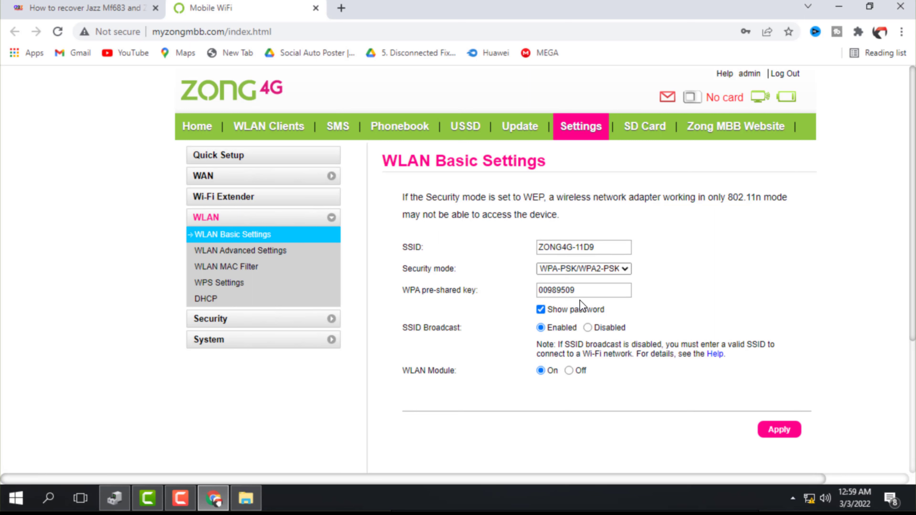
{"action": "left_click_drag", "start_coordinate": [586, 291], "coordinate": [506, 297]}
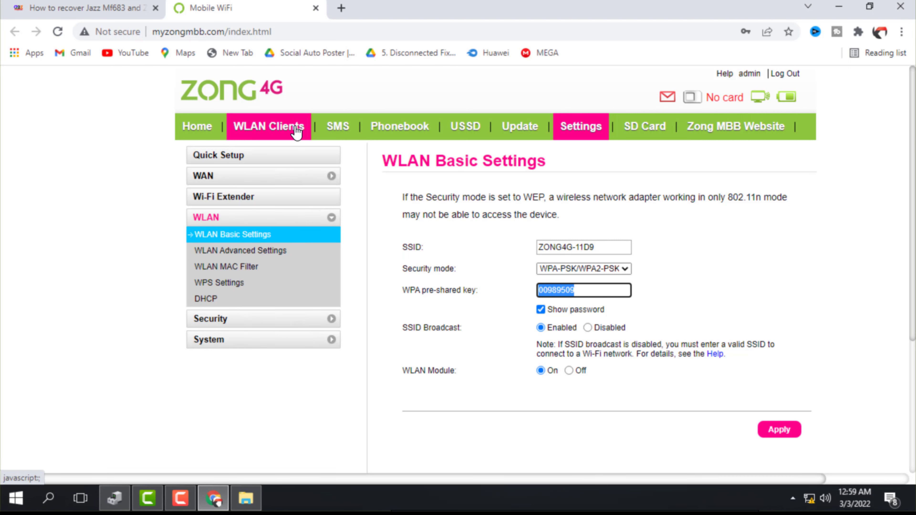
Open the SMS inbox of the ZONG web interface and look through the stored messages
{"action": "left_click", "coordinate": [337, 128]}
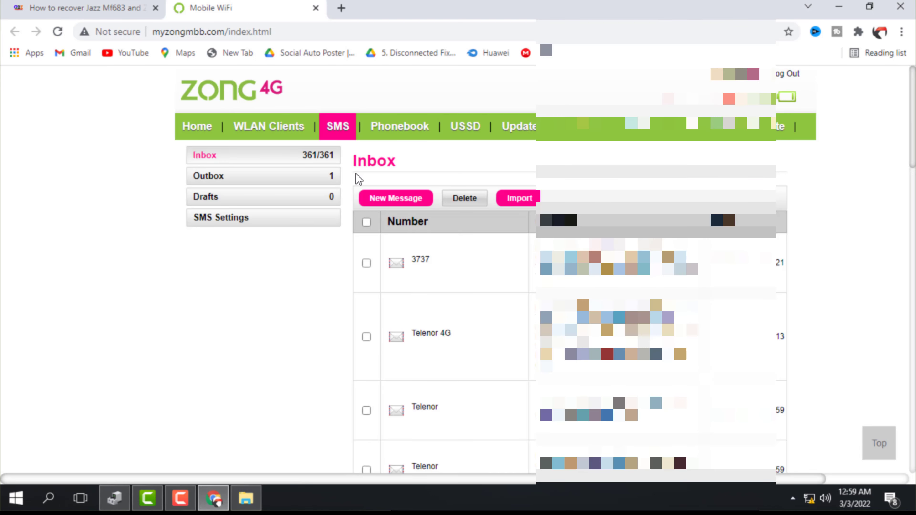
{"action": "scroll", "coordinate": [424, 262], "scroll_direction": "down", "scroll_amount": 1}
{"action": "scroll", "coordinate": [423, 262], "scroll_direction": "down", "scroll_amount": 2}
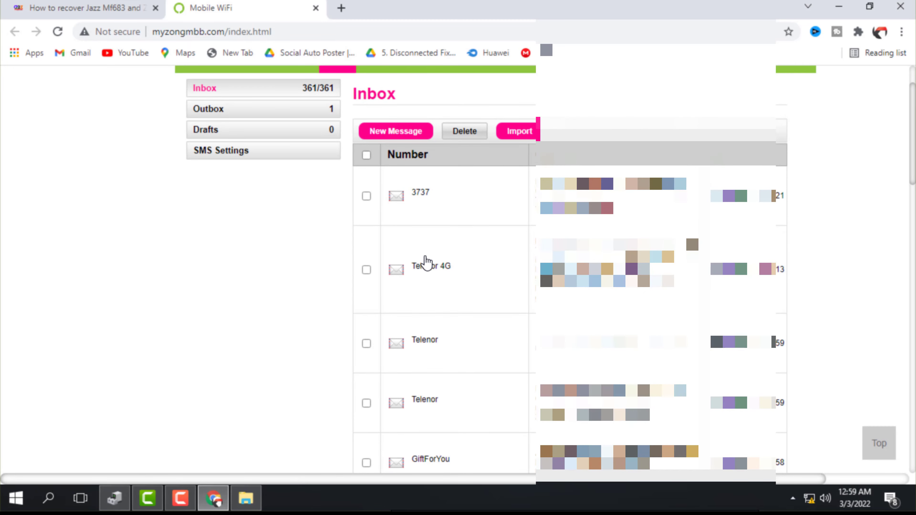
{"action": "scroll", "coordinate": [425, 262], "scroll_direction": "down", "scroll_amount": 10}
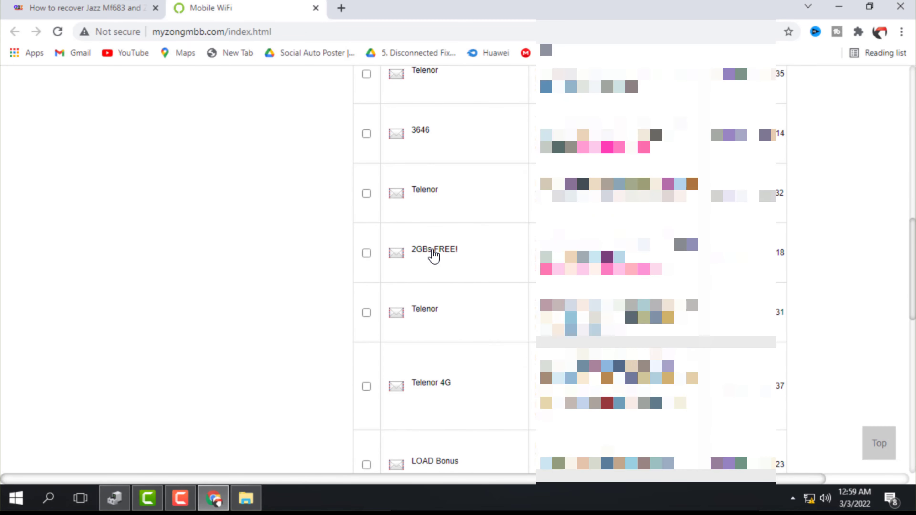
{"action": "scroll", "coordinate": [434, 256], "scroll_direction": "down", "scroll_amount": 4}
{"action": "scroll", "coordinate": [434, 256], "scroll_direction": "up", "scroll_amount": 10}
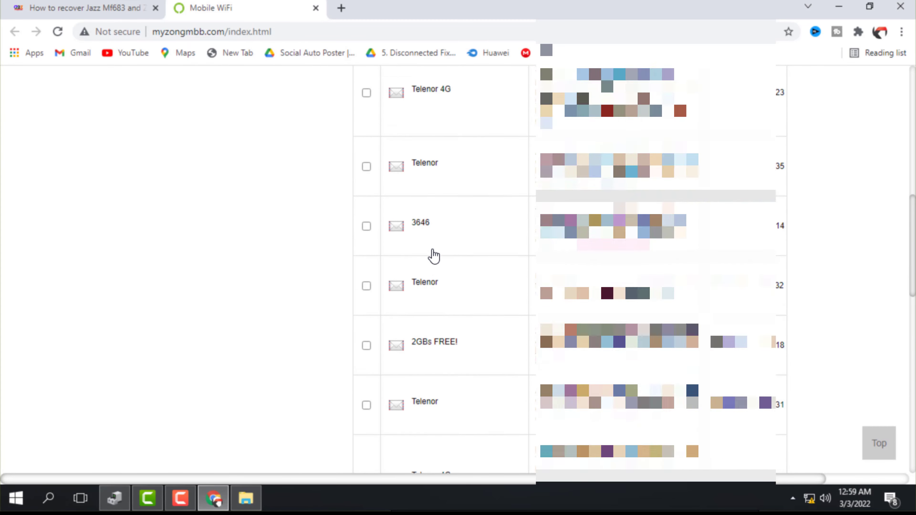
{"action": "scroll", "coordinate": [432, 256], "scroll_direction": "up", "scroll_amount": 5}
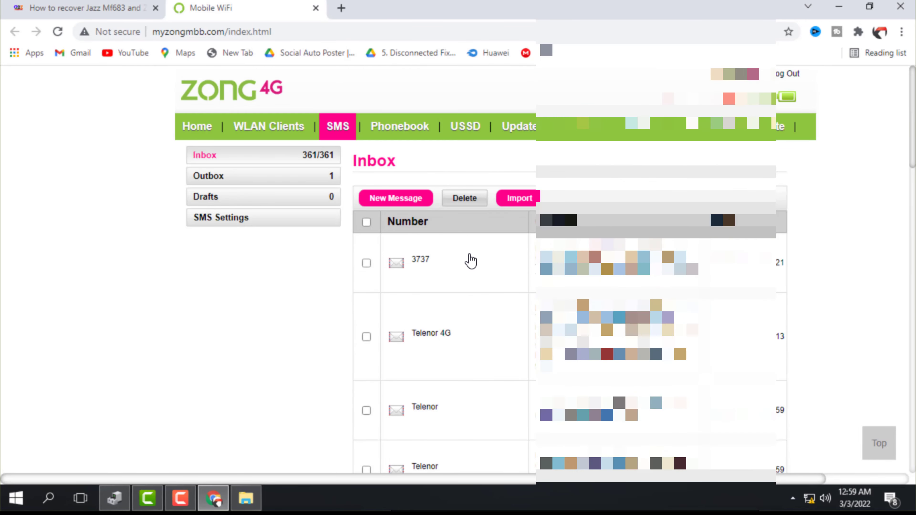
{"action": "scroll", "coordinate": [469, 260], "scroll_direction": "down", "scroll_amount": 5}
{"action": "scroll", "coordinate": [471, 260], "scroll_direction": "down", "scroll_amount": 5}
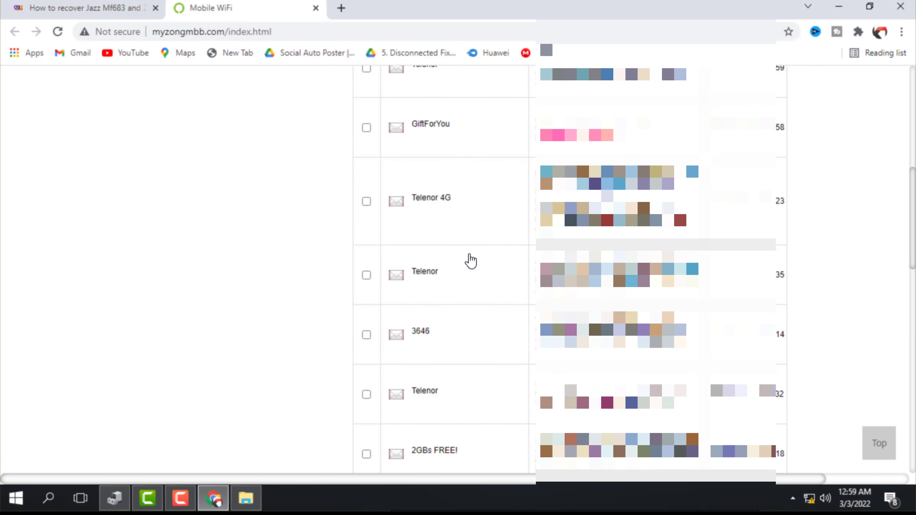
{"action": "scroll", "coordinate": [470, 261], "scroll_direction": "down", "scroll_amount": 5}
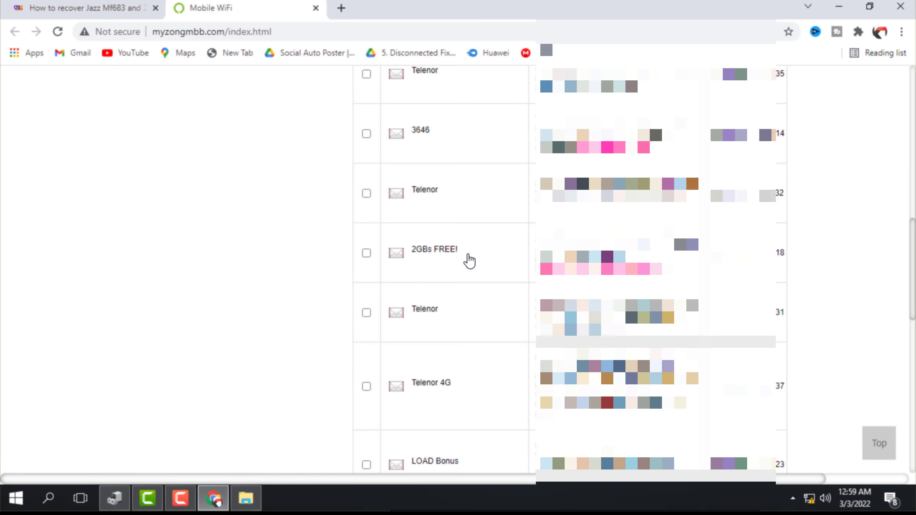
{"action": "scroll", "coordinate": [469, 261], "scroll_direction": "up", "scroll_amount": 15}
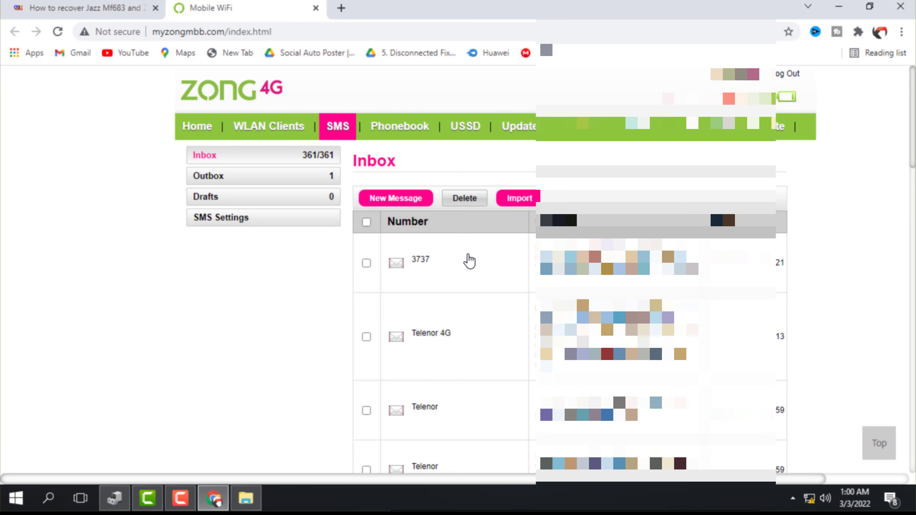
Return to the web interface's home page and close the Mobile WiFi page
{"action": "left_click", "coordinate": [193, 127]}
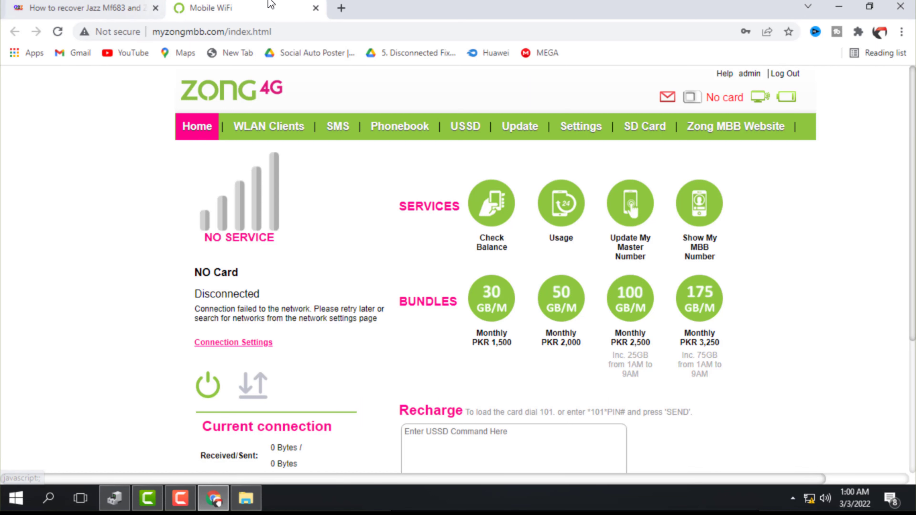
{"action": "left_click", "coordinate": [315, 8]}
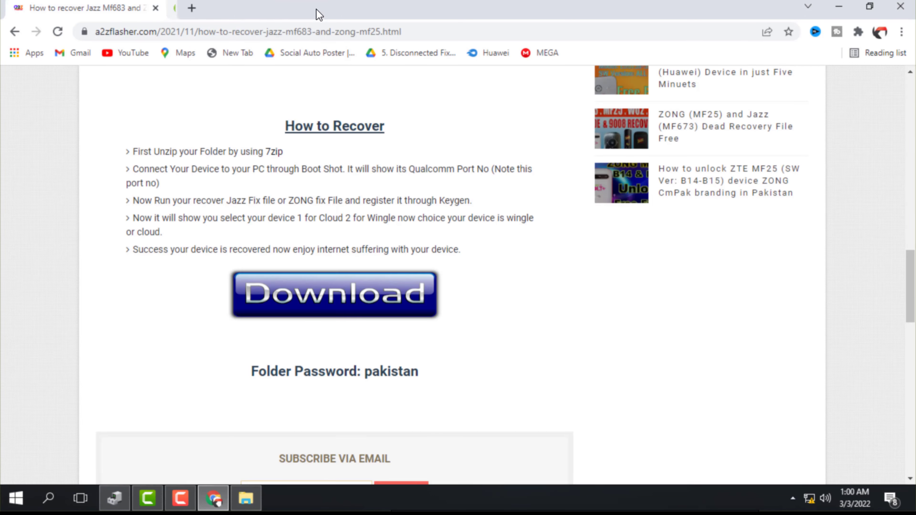
Reconnect the PC to its own secured Wi-Fi network with Connect automatically enabled, and close the network list
{"action": "left_click", "coordinate": [810, 498]}
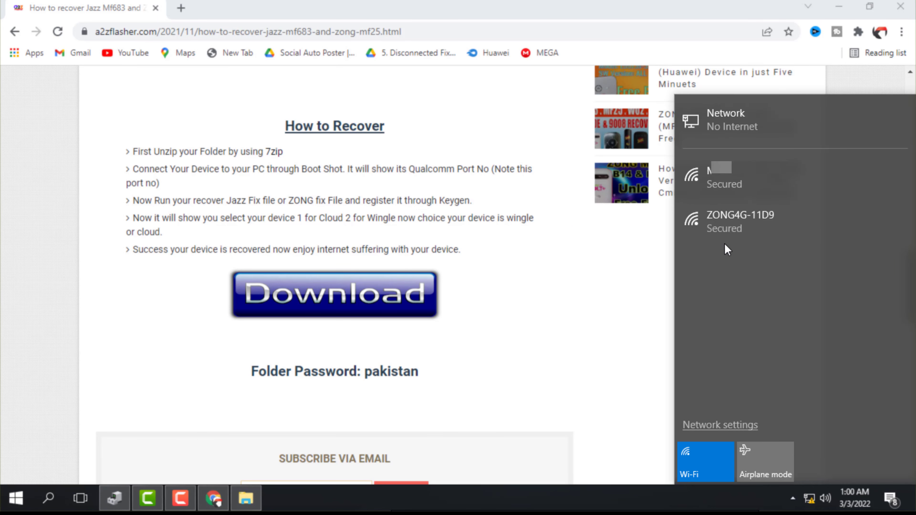
{"action": "left_click", "coordinate": [807, 178]}
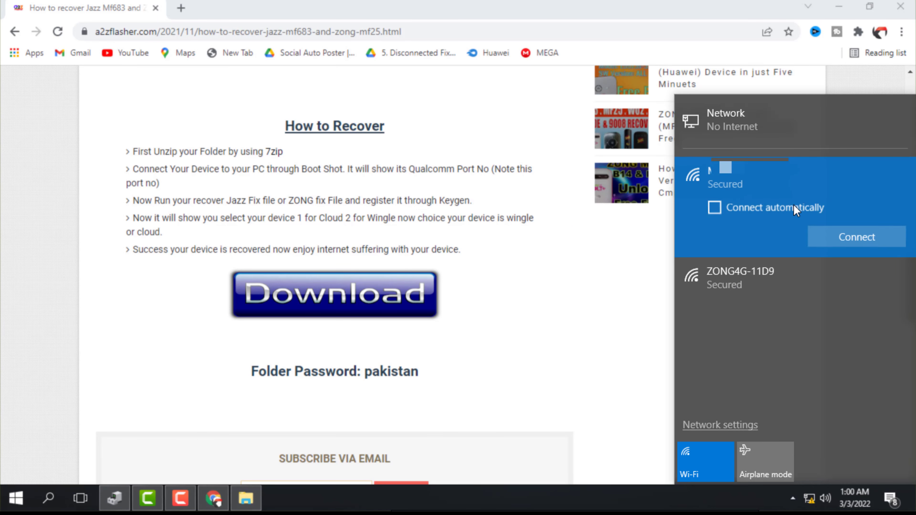
{"action": "left_click", "coordinate": [736, 210]}
{"action": "left_click", "coordinate": [830, 237]}
{"action": "left_click", "coordinate": [595, 242]}
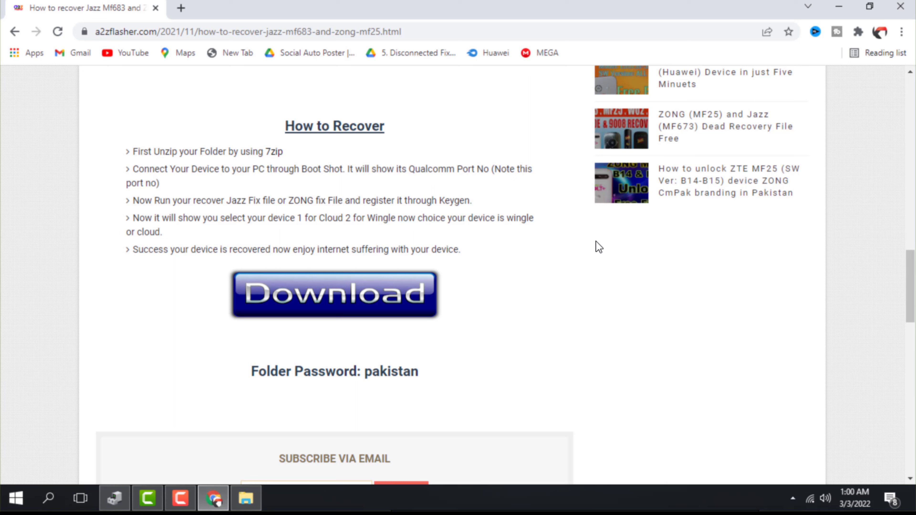
Review the Jazz Dead Solution folder in File Explorer and open 900e Port Fix inside Jazz And ZONG Dead Clouds and Wingle One Click Files
{"action": "left_click", "coordinate": [246, 498]}
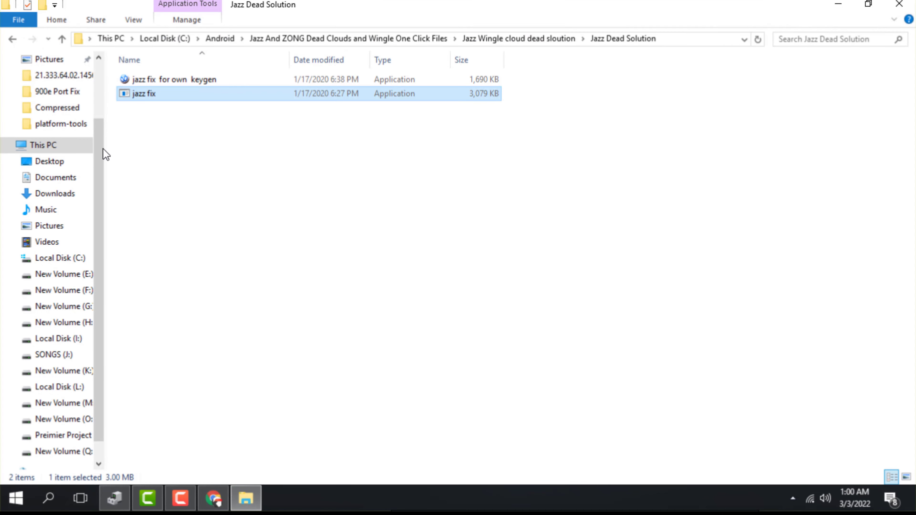
{"action": "left_click", "coordinate": [166, 137]}
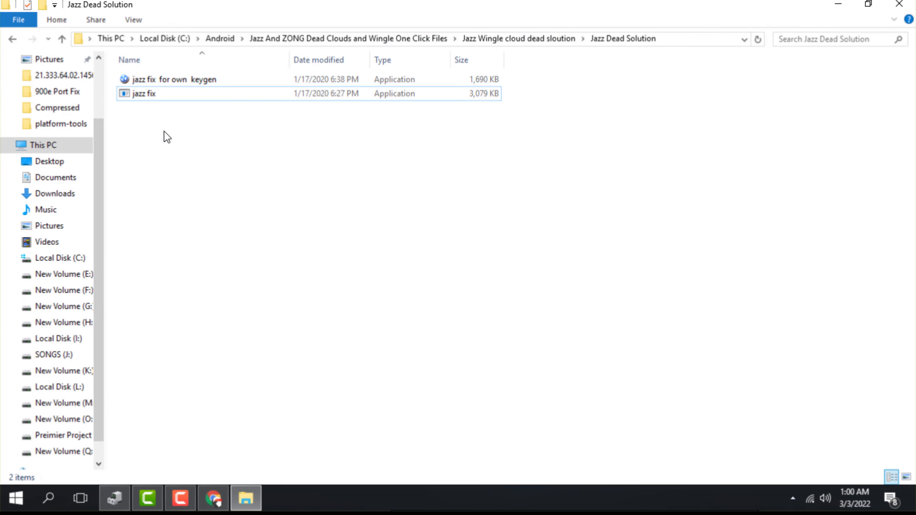
{"action": "left_click_drag", "start_coordinate": [164, 131], "coordinate": [144, 80]}
{"action": "left_click", "coordinate": [201, 130]}
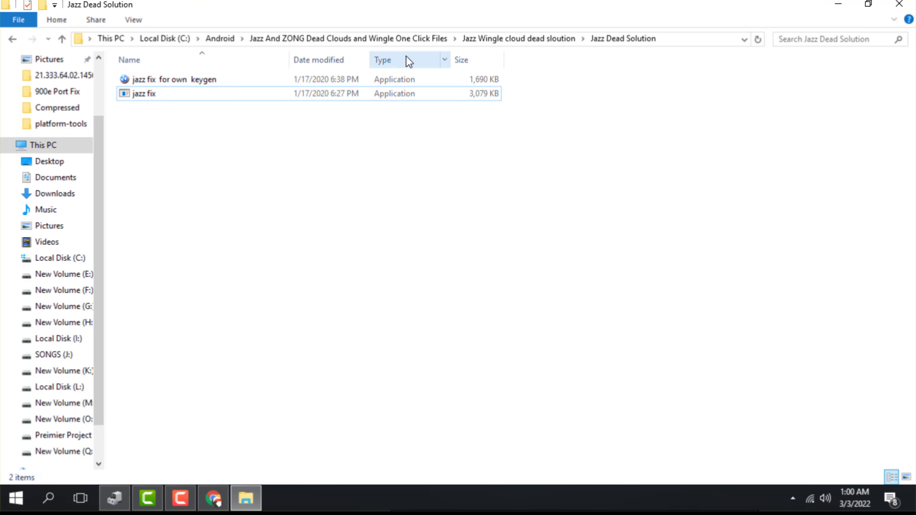
{"action": "left_click", "coordinate": [488, 39]}
{"action": "double_click", "coordinate": [142, 80]}
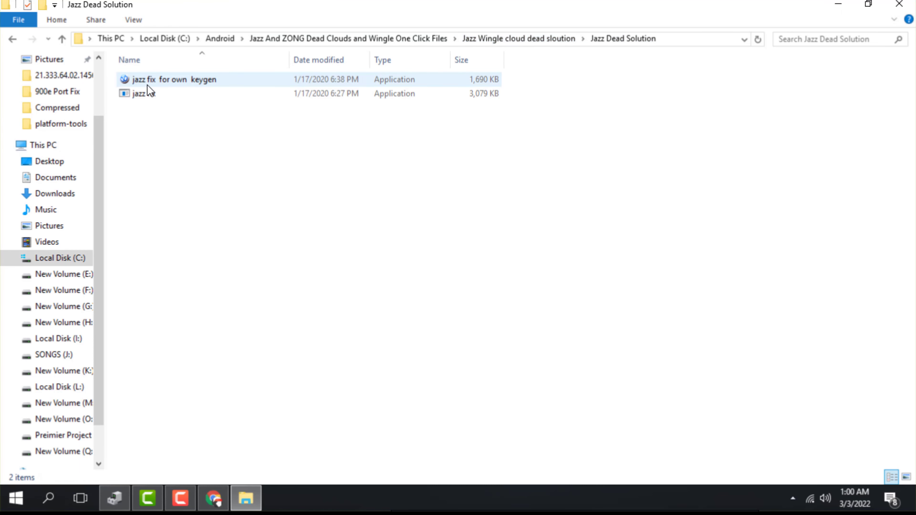
{"action": "left_click", "coordinate": [335, 39]}
{"action": "double_click", "coordinate": [167, 80]}
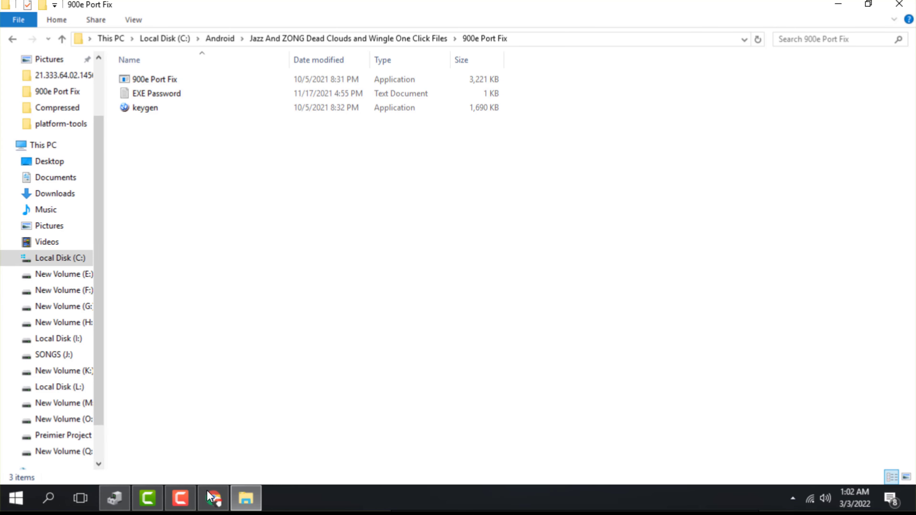
Switch back to Chrome and go from the recovery article to the A2ZFlasher home page
{"action": "left_click", "coordinate": [213, 499]}
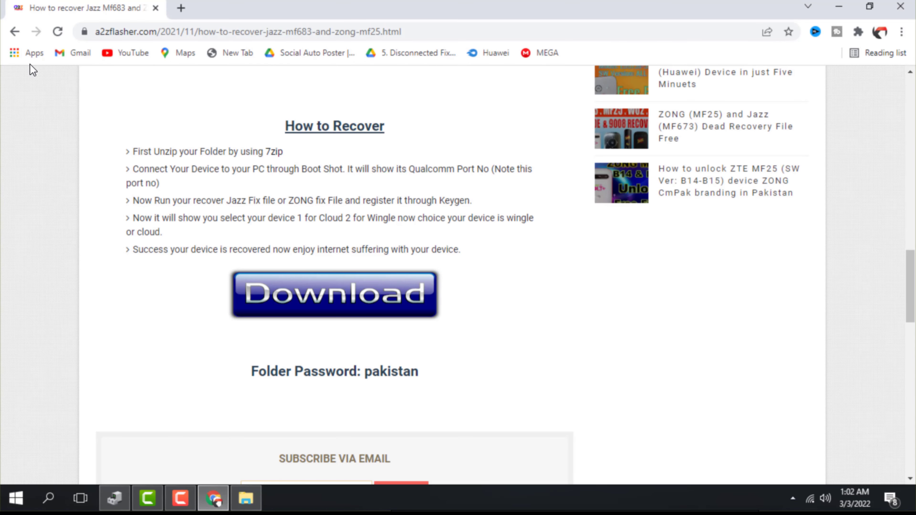
{"action": "scroll", "coordinate": [101, 142], "scroll_direction": "up", "scroll_amount": 15}
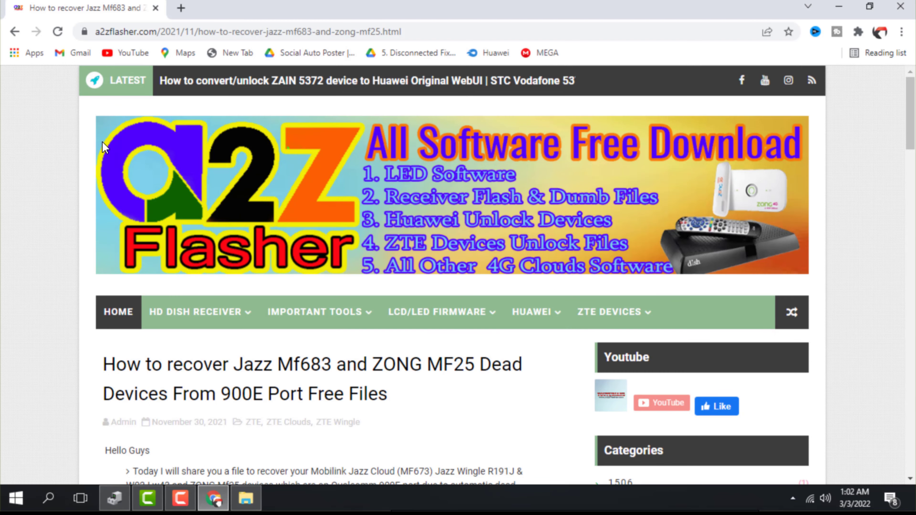
{"action": "left_click", "coordinate": [103, 312]}
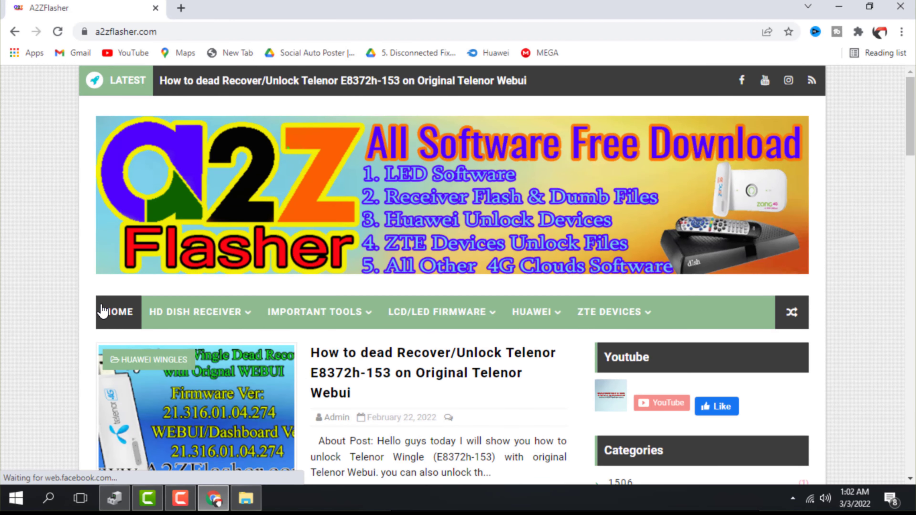
Open the ZTE Wingle category of the ZTE Devices section on the A2ZFlasher site
{"action": "mouse_move", "coordinate": [217, 317]}
{"action": "scroll", "coordinate": [342, 292], "scroll_direction": "down", "scroll_amount": 3}
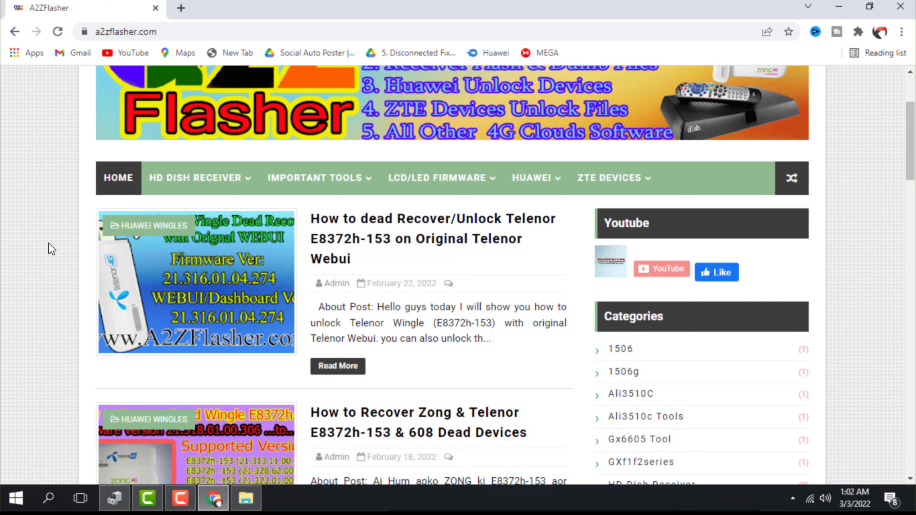
{"action": "mouse_move", "coordinate": [596, 185]}
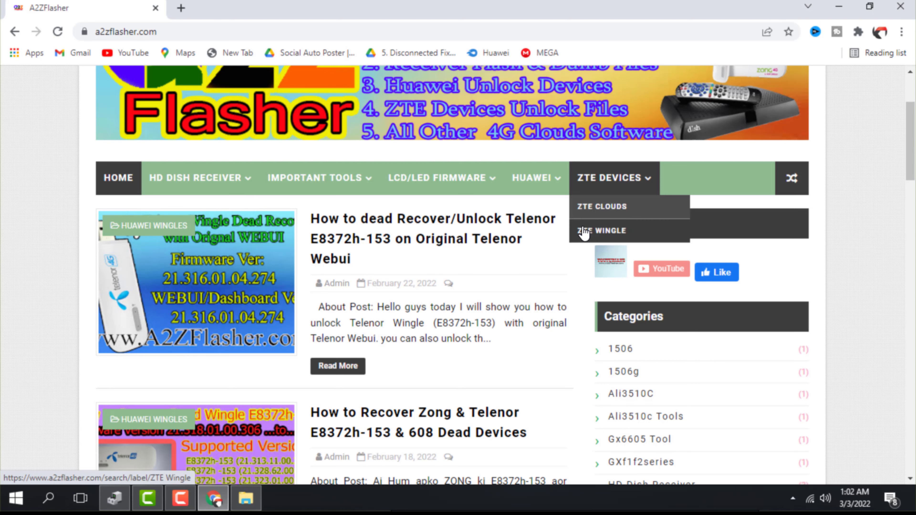
{"action": "left_click", "coordinate": [610, 232]}
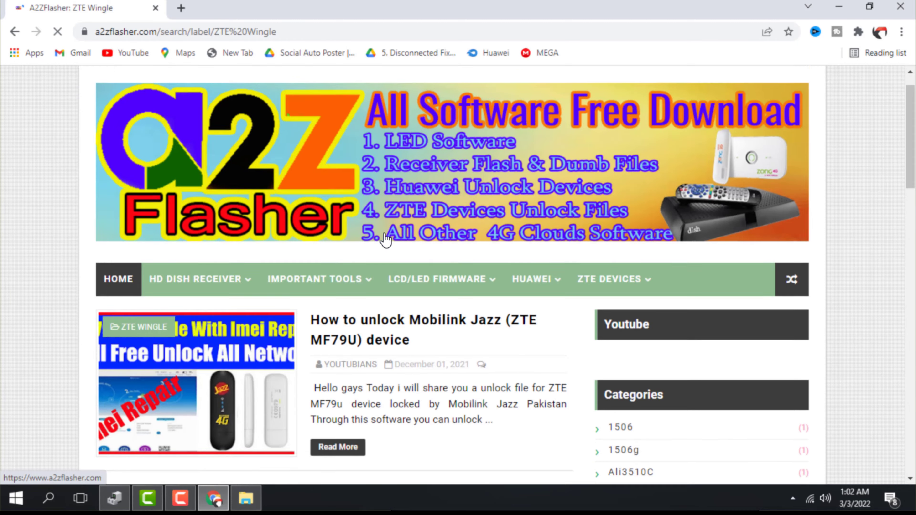
Look through the ZTE Wingle posts, including the Jazz Mf683 and ZONG MF25 dead-device recovery article
{"action": "scroll", "coordinate": [385, 238], "scroll_direction": "down", "scroll_amount": 4}
{"action": "scroll", "coordinate": [219, 208], "scroll_direction": "down", "scroll_amount": 1}
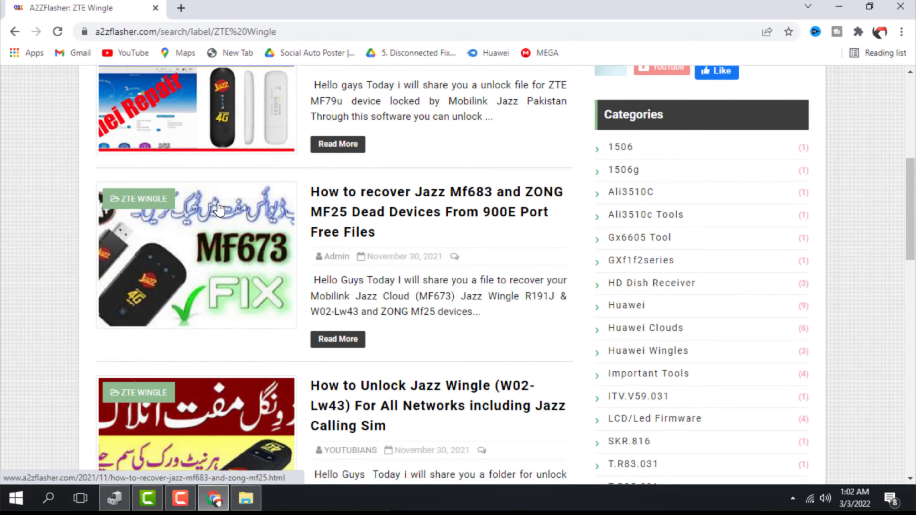
{"action": "scroll", "coordinate": [219, 208], "scroll_direction": "down", "scroll_amount": 1}
{"action": "scroll", "coordinate": [221, 303], "scroll_direction": "up", "scroll_amount": 2}
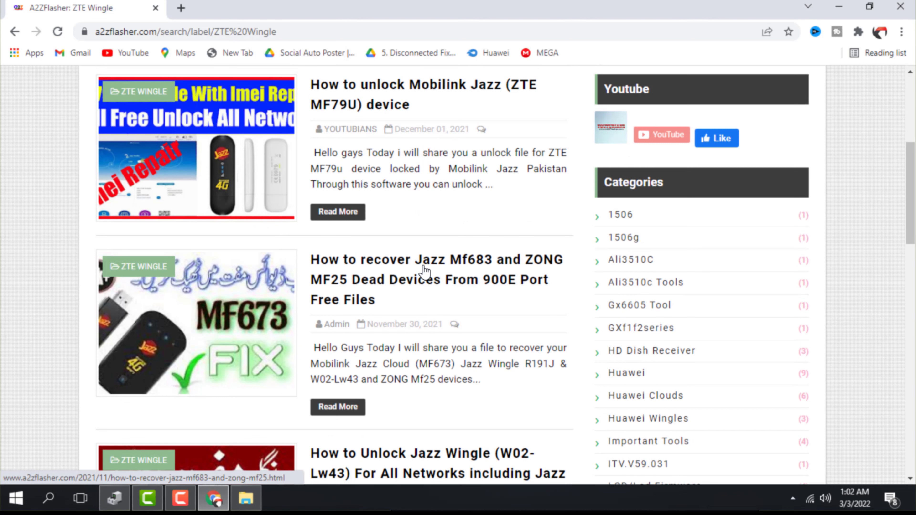
{"action": "scroll", "coordinate": [423, 269], "scroll_direction": "down", "scroll_amount": 4}
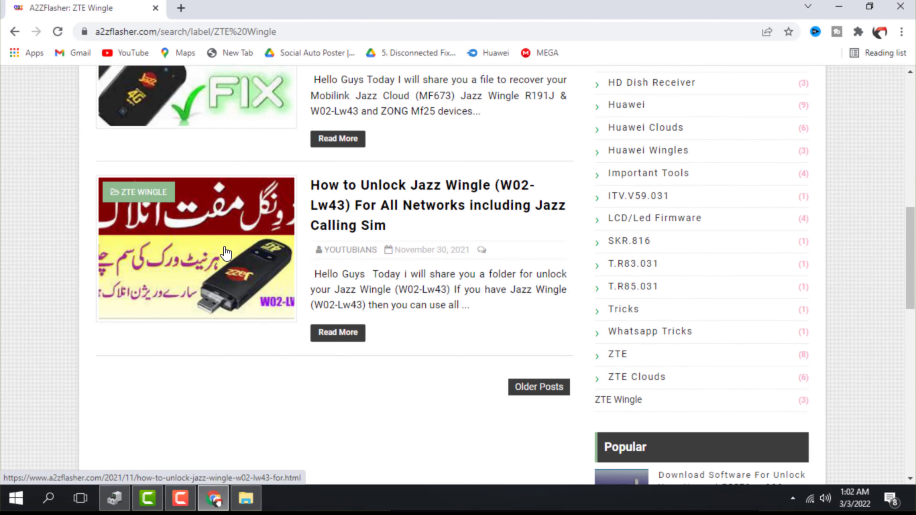
Open the Cloud category of the Huawei section and look through its list of unlock and recovery posts
{"action": "scroll", "coordinate": [398, 239], "scroll_direction": "up", "scroll_amount": 7}
{"action": "mouse_move", "coordinate": [536, 247]}
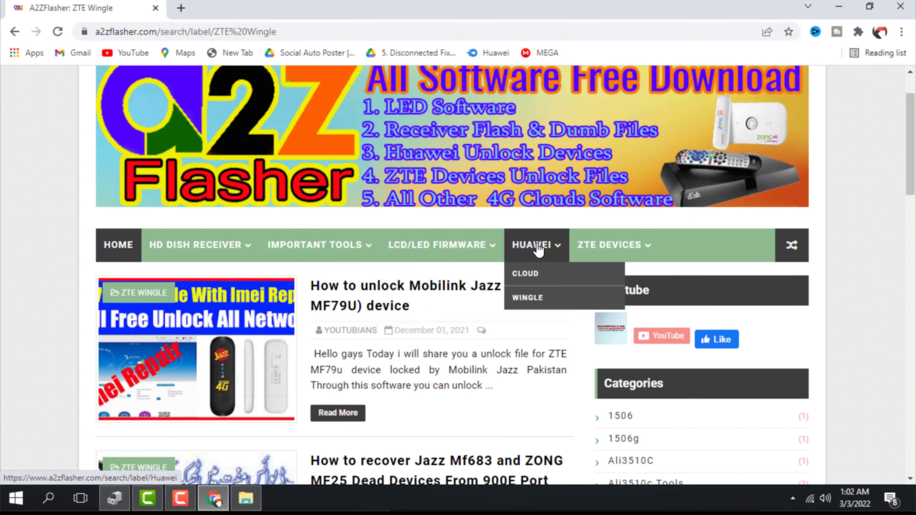
{"action": "left_click", "coordinate": [533, 275]}
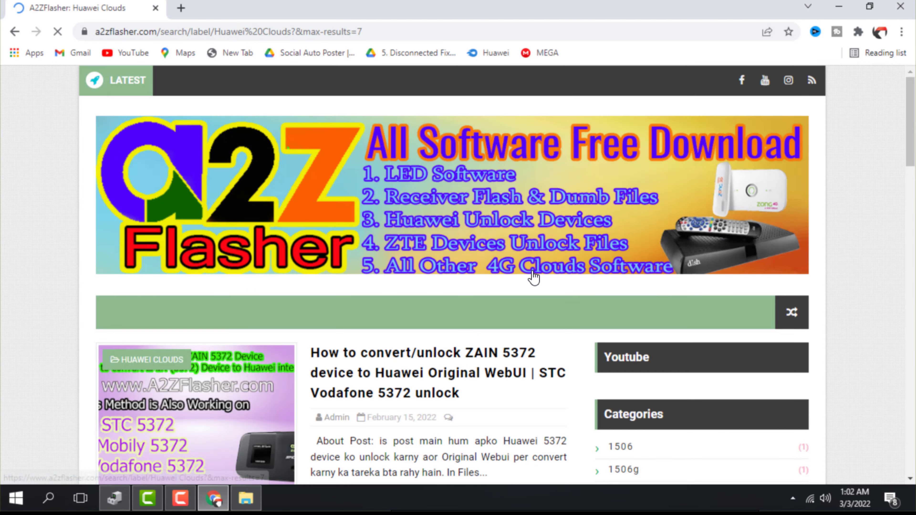
{"action": "scroll", "coordinate": [317, 299], "scroll_direction": "down", "scroll_amount": 6}
{"action": "scroll", "coordinate": [297, 307], "scroll_direction": "down", "scroll_amount": 10}
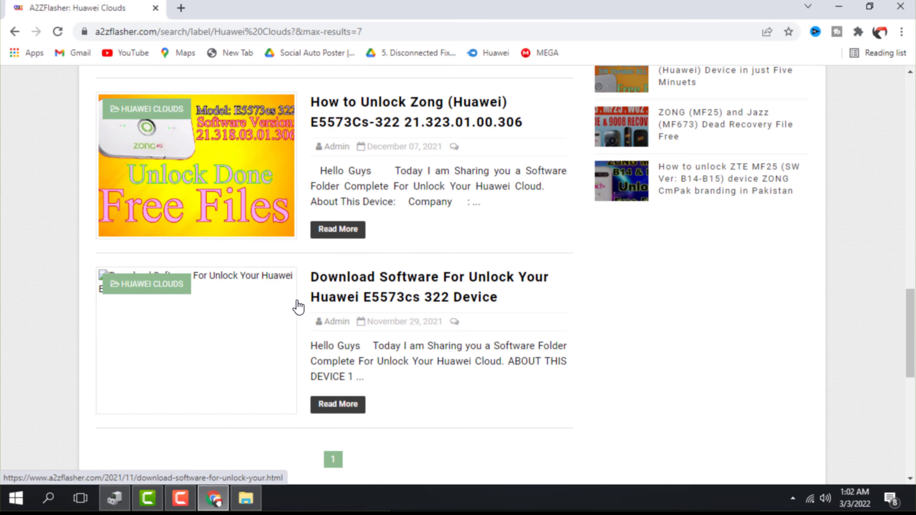
{"action": "scroll", "coordinate": [296, 307], "scroll_direction": "down", "scroll_amount": 3}
{"action": "scroll", "coordinate": [372, 246], "scroll_direction": "up", "scroll_amount": 10}
{"action": "scroll", "coordinate": [371, 243], "scroll_direction": "up", "scroll_amount": 10}
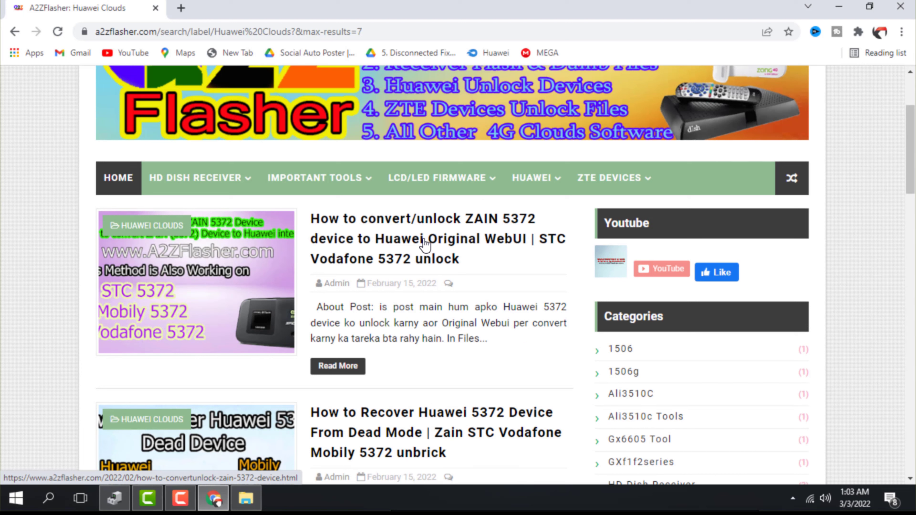
Open the article on converting the ZAIN 5372 to the Huawei Original WebUI and review its description, related searches and instructions
{"action": "left_click", "coordinate": [419, 246]}
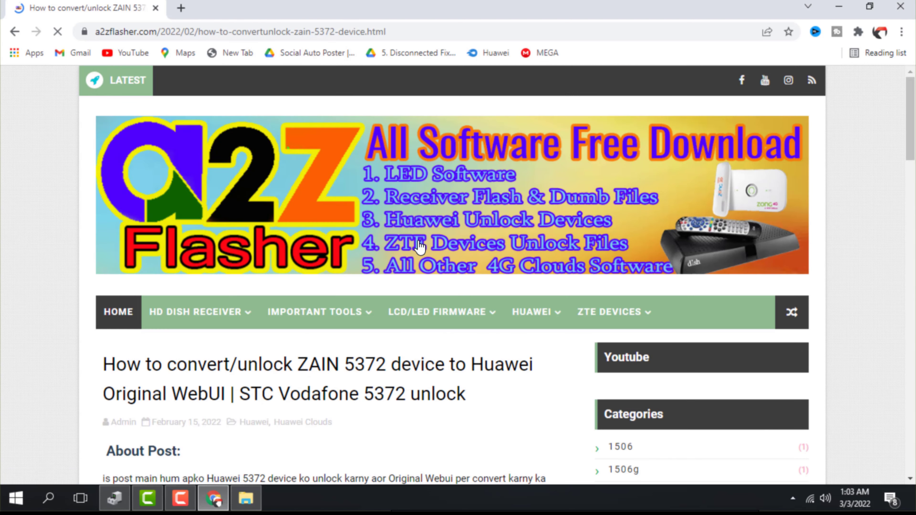
{"action": "scroll", "coordinate": [317, 292], "scroll_direction": "down", "scroll_amount": 12}
{"action": "scroll", "coordinate": [298, 302], "scroll_direction": "down", "scroll_amount": 10}
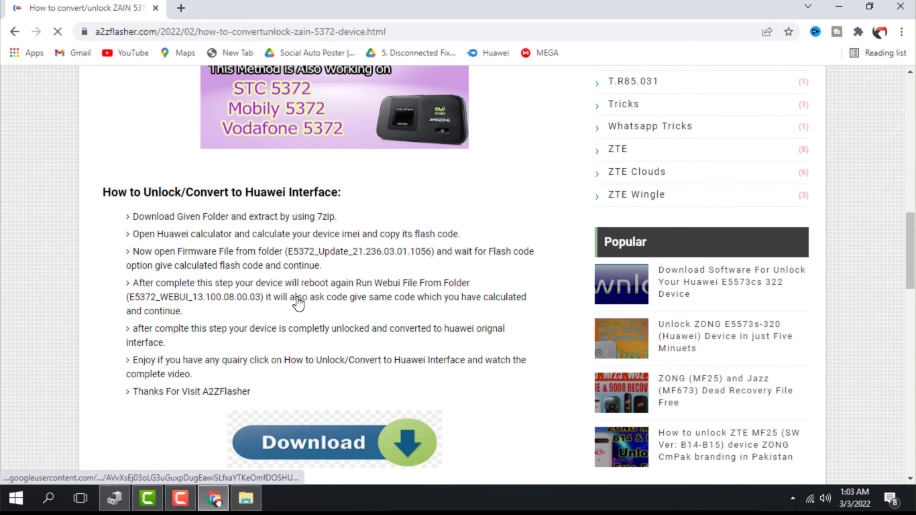
{"action": "scroll", "coordinate": [159, 180], "scroll_direction": "up", "scroll_amount": 4}
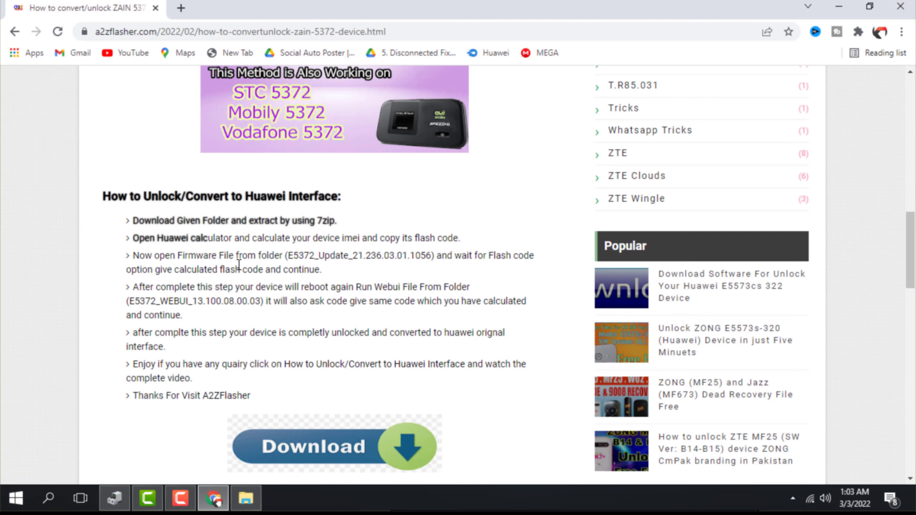
{"action": "scroll", "coordinate": [343, 371], "scroll_direction": "up", "scroll_amount": 7}
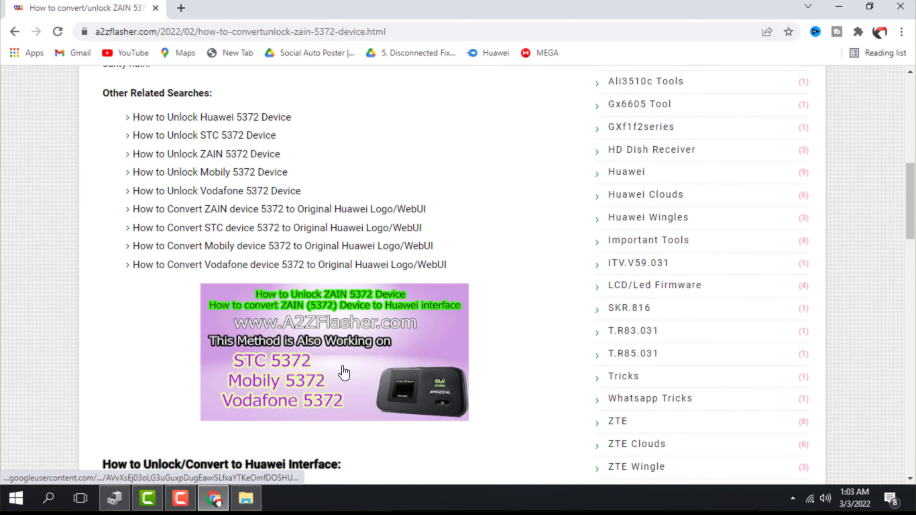
{"action": "scroll", "coordinate": [335, 388], "scroll_direction": "down", "scroll_amount": 2}
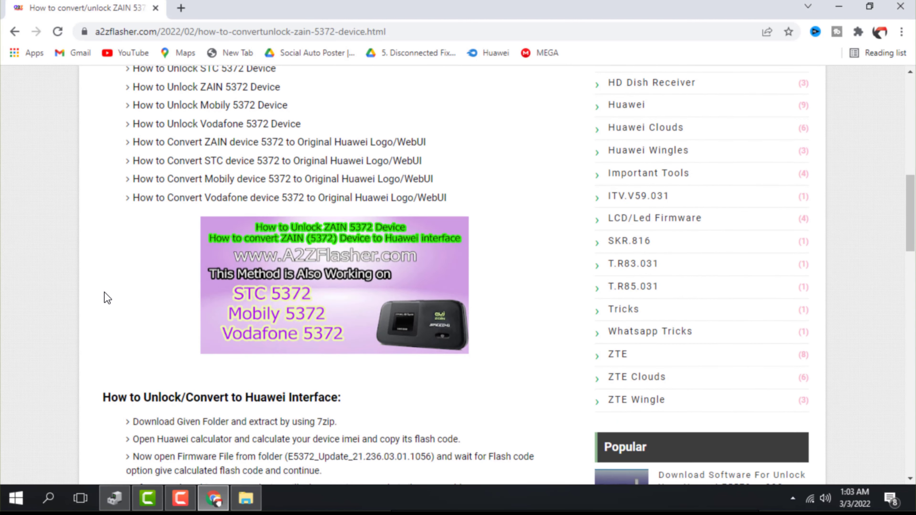
{"action": "scroll", "coordinate": [108, 298], "scroll_direction": "up", "scroll_amount": 4}
{"action": "scroll", "coordinate": [115, 304], "scroll_direction": "down", "scroll_amount": 6}
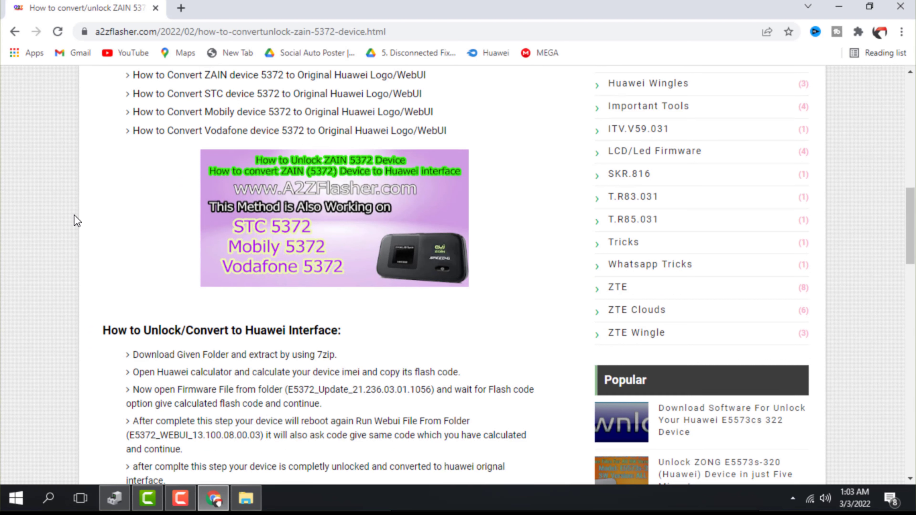
{"action": "scroll", "coordinate": [77, 221], "scroll_direction": "up", "scroll_amount": 11}
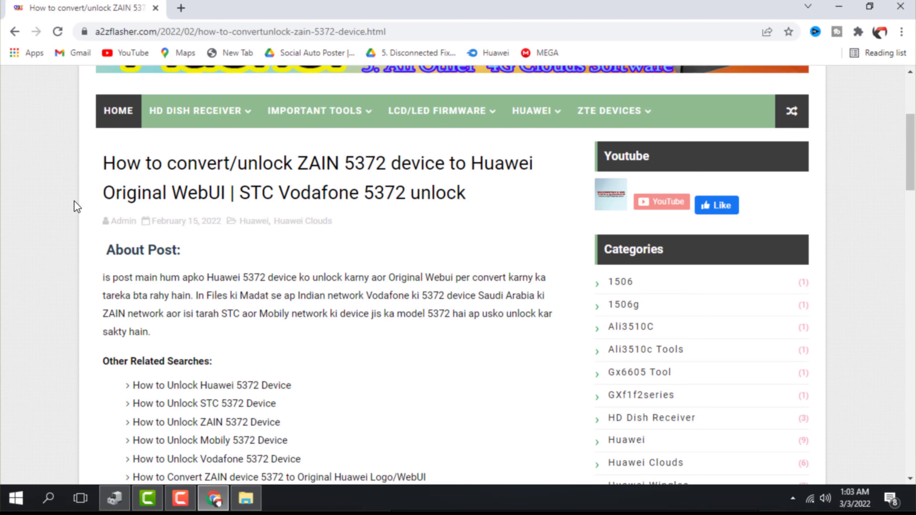
Open the video linked from the article's How to Unlock/Convert to Huawei Interface heading, and close its tab again
{"action": "scroll", "coordinate": [74, 205], "scroll_direction": "down", "scroll_amount": 15}
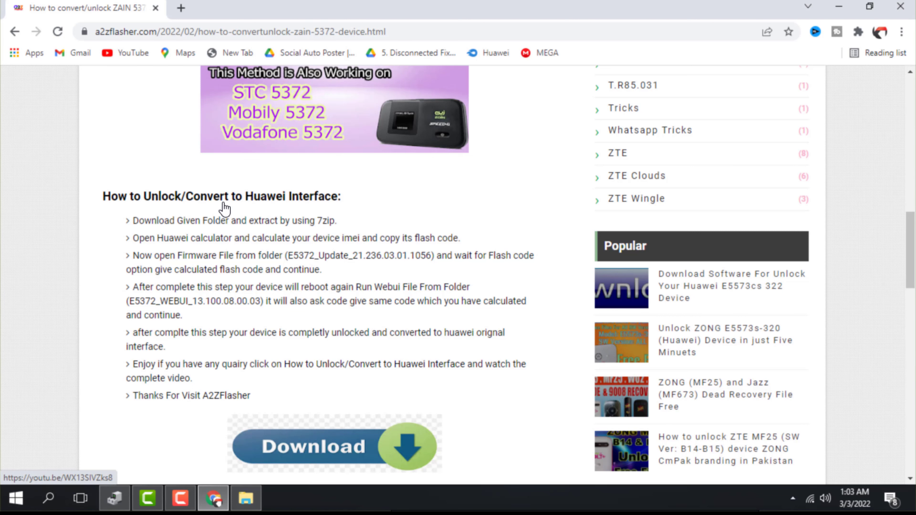
{"action": "left_click", "coordinate": [259, 201]}
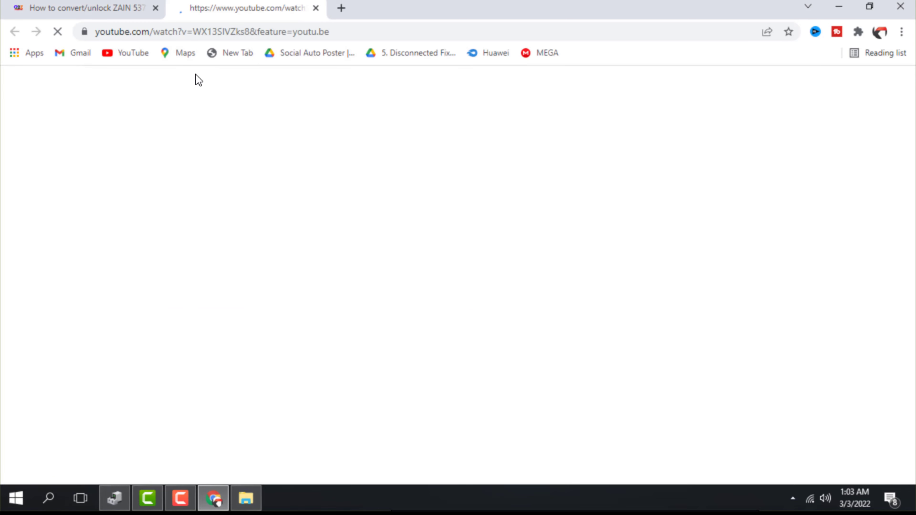
{"action": "left_click", "coordinate": [315, 8]}
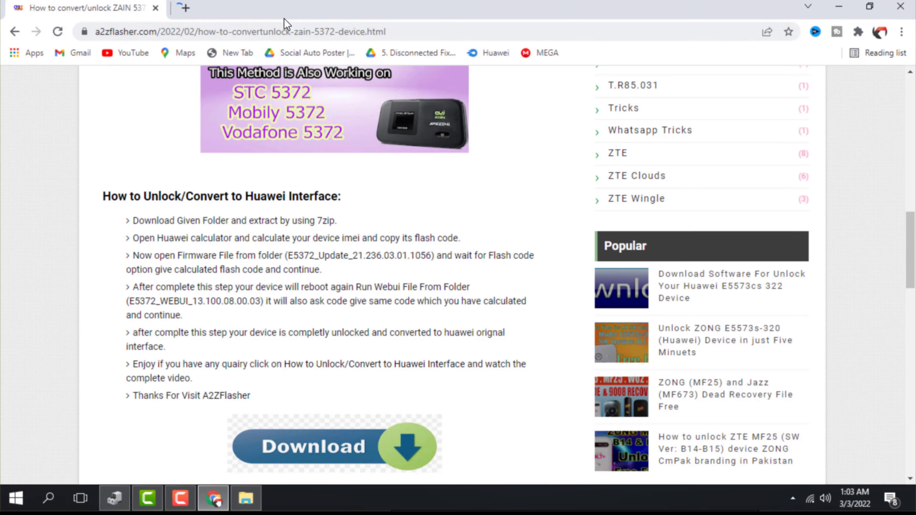
Open the Wingle category of the Huawei section and view its newest posts
{"action": "scroll", "coordinate": [235, 150], "scroll_direction": "up", "scroll_amount": 15}
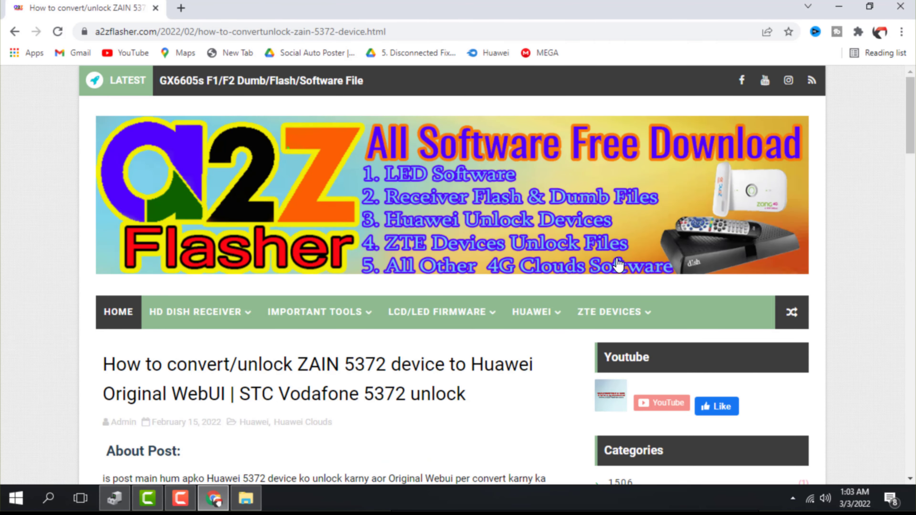
{"action": "mouse_move", "coordinate": [527, 313]}
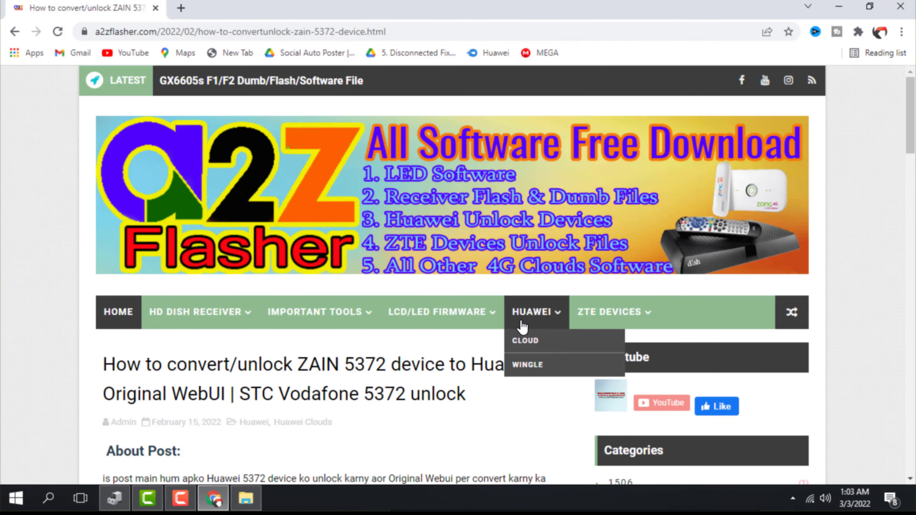
{"action": "left_click", "coordinate": [527, 366]}
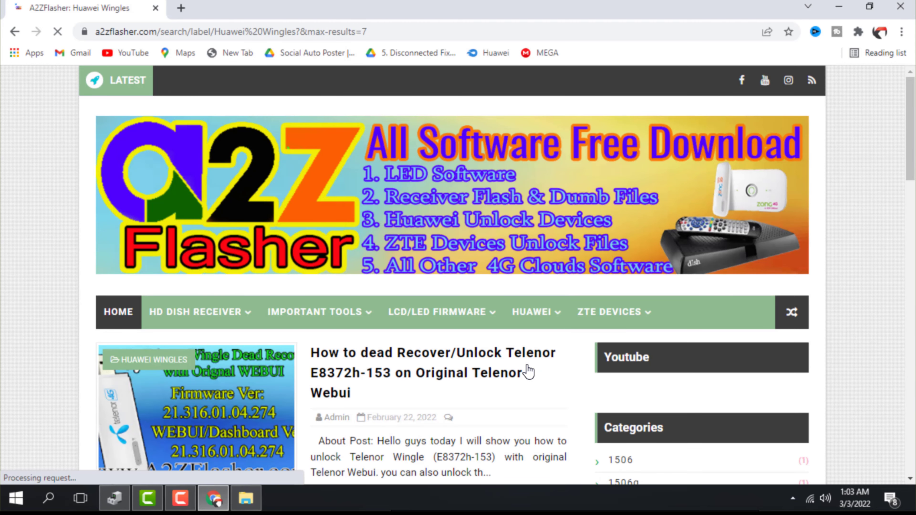
{"action": "scroll", "coordinate": [378, 348], "scroll_direction": "down", "scroll_amount": 3}
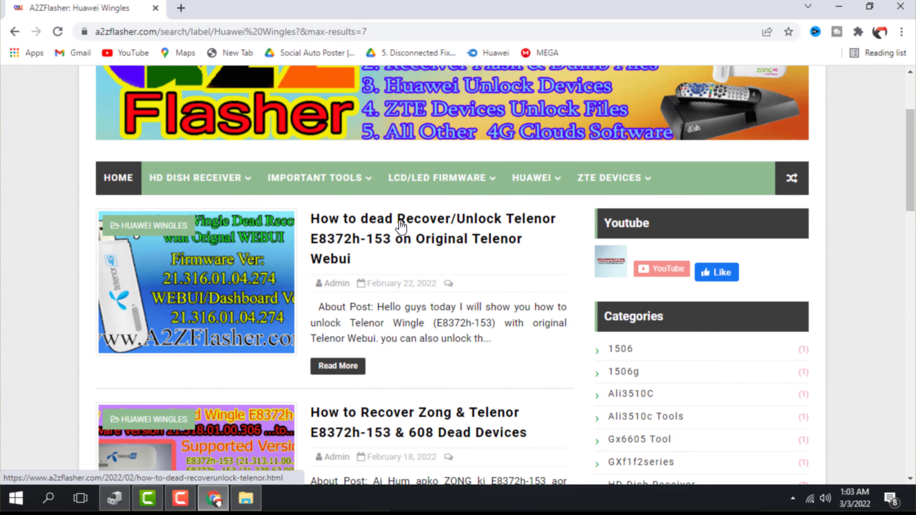
Open the Telenor E8372h-153 dead recover/unlock article and review its related titles, supported device table and unlock instructions
{"action": "left_click", "coordinate": [372, 228]}
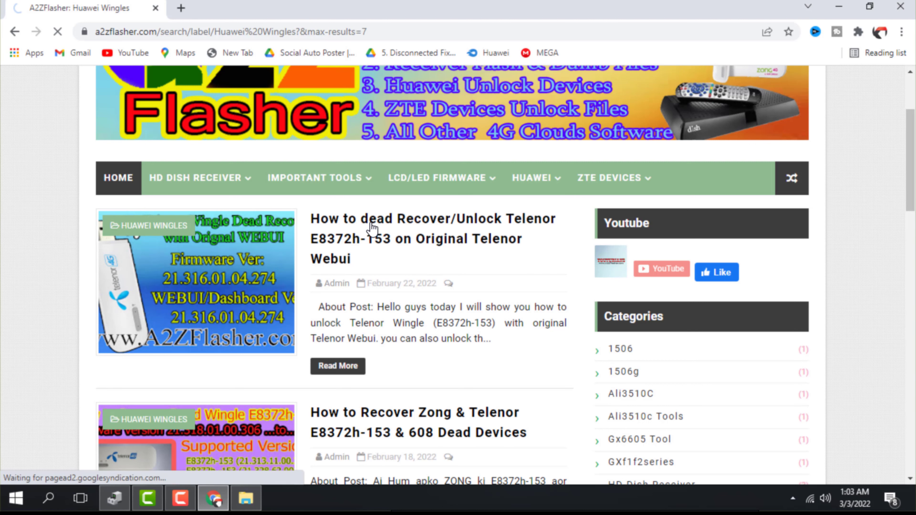
{"action": "scroll", "coordinate": [237, 207], "scroll_direction": "down", "scroll_amount": 5}
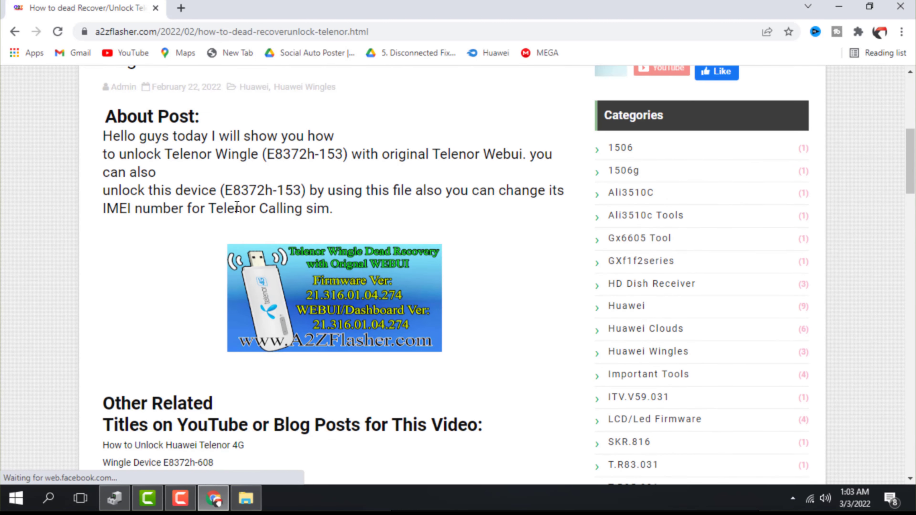
{"action": "scroll", "coordinate": [236, 206], "scroll_direction": "down", "scroll_amount": 8}
{"action": "scroll", "coordinate": [143, 182], "scroll_direction": "up", "scroll_amount": 3}
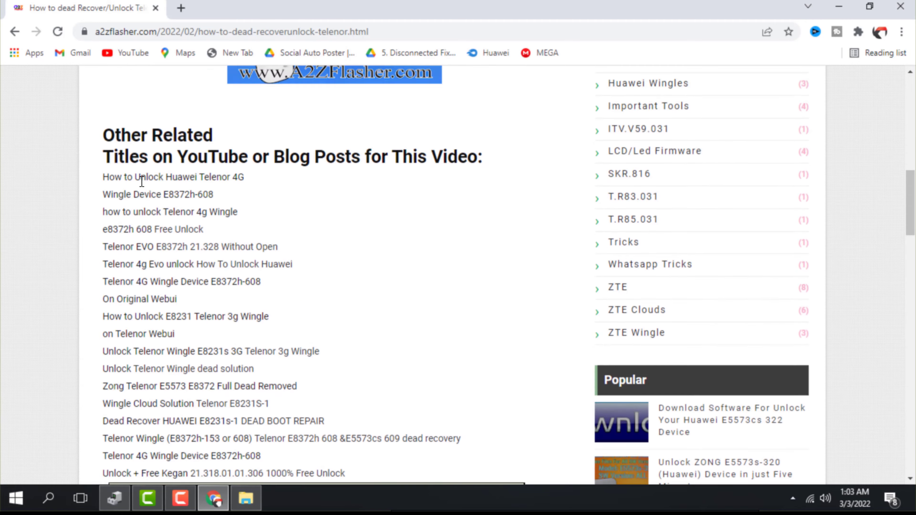
{"action": "scroll", "coordinate": [144, 184], "scroll_direction": "down", "scroll_amount": 7}
{"action": "scroll", "coordinate": [328, 249], "scroll_direction": "down", "scroll_amount": 3}
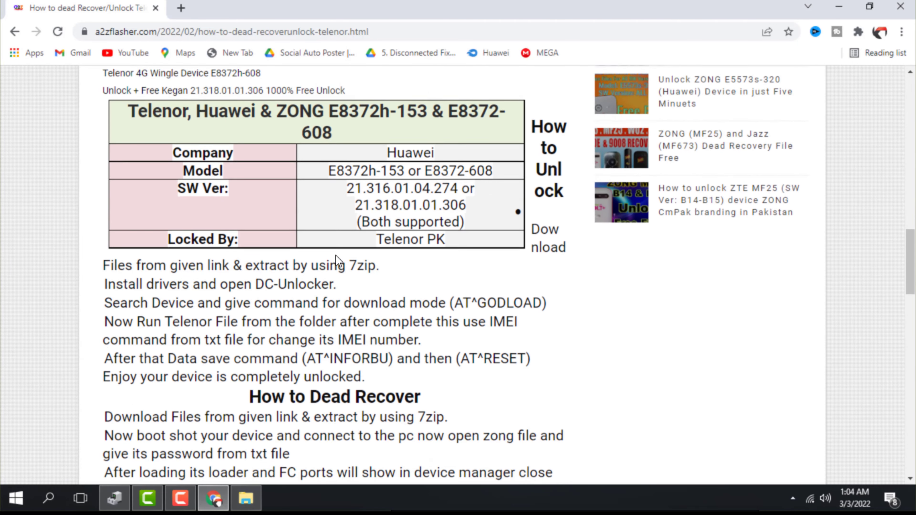